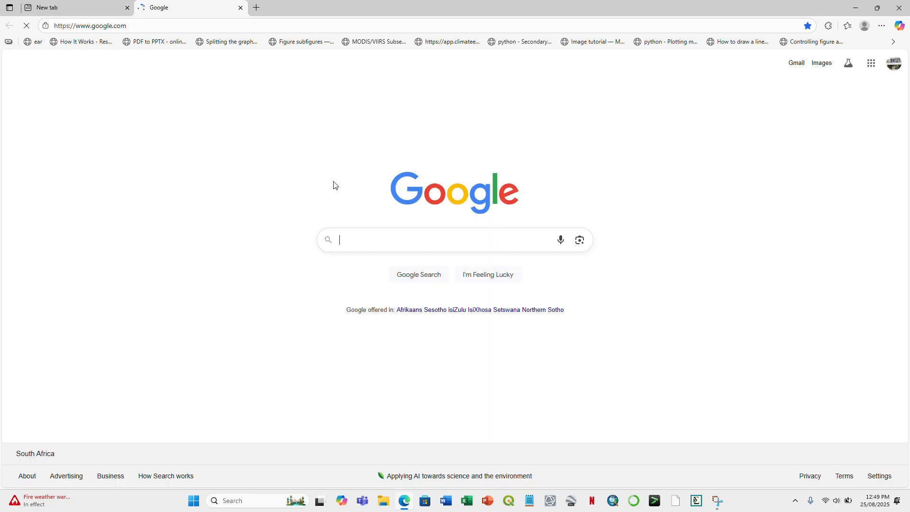
Search Google for "usgs explorer" and open the USGS EarthExplorer website.
type("us")
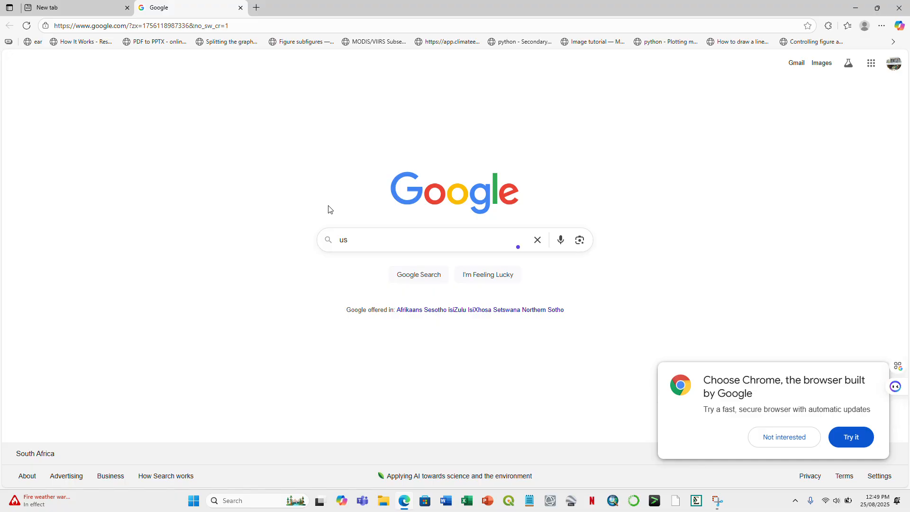
left_click(362, 245)
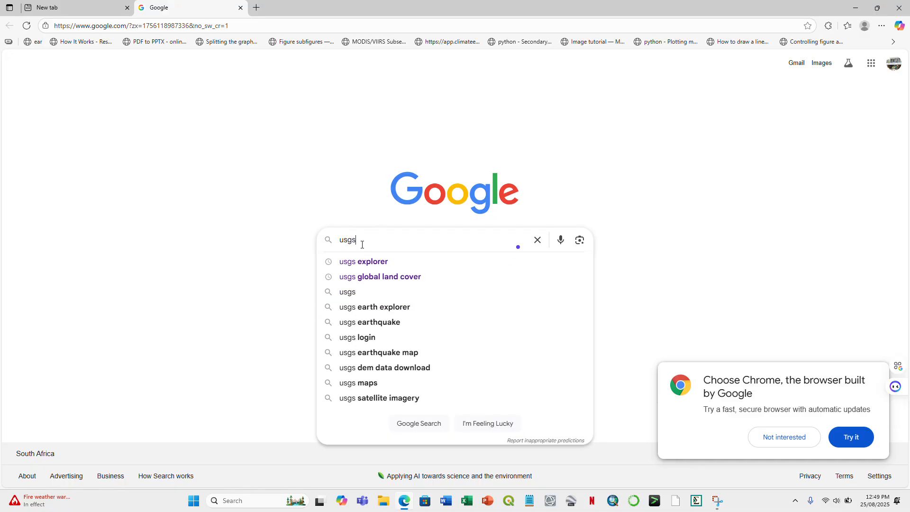
left_click(375, 263)
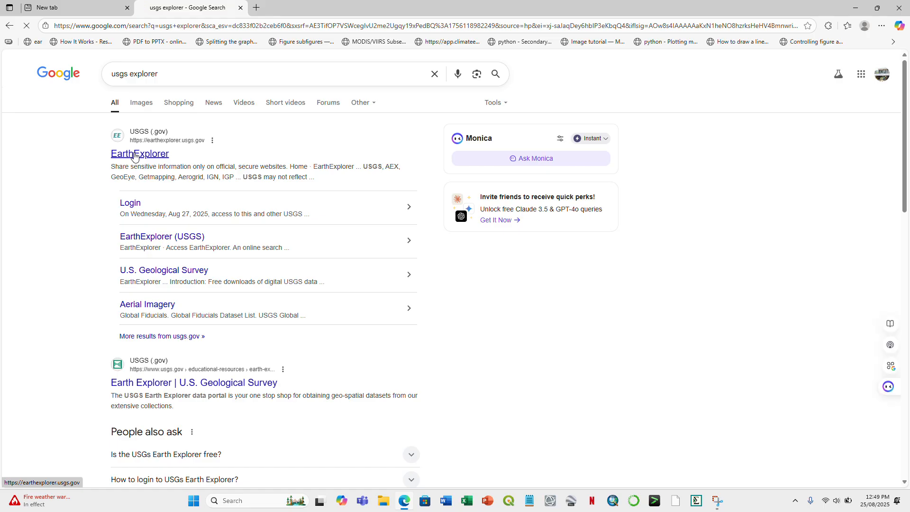
left_click(135, 157)
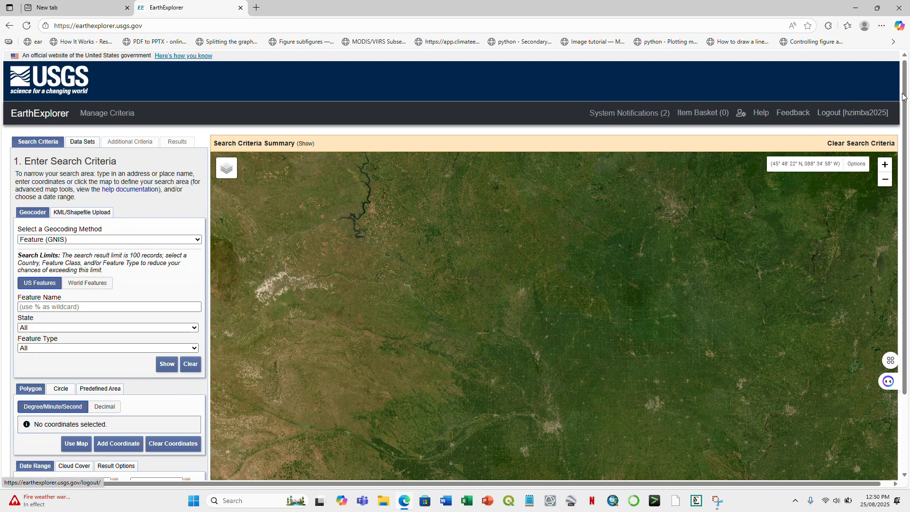
Zoom the search map out from the United States to world scale and bring Africa into view.
left_click_drag(906, 100, 908, 162)
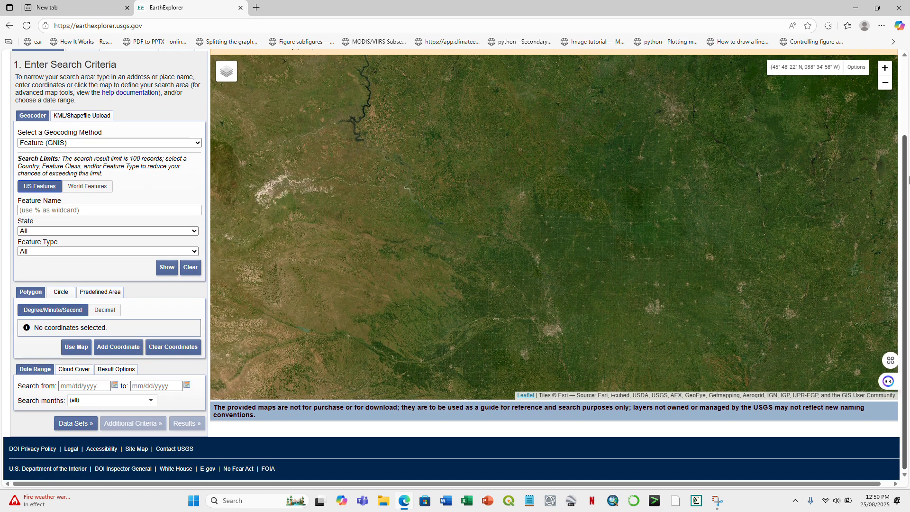
scroll(908, 162, "up", 2)
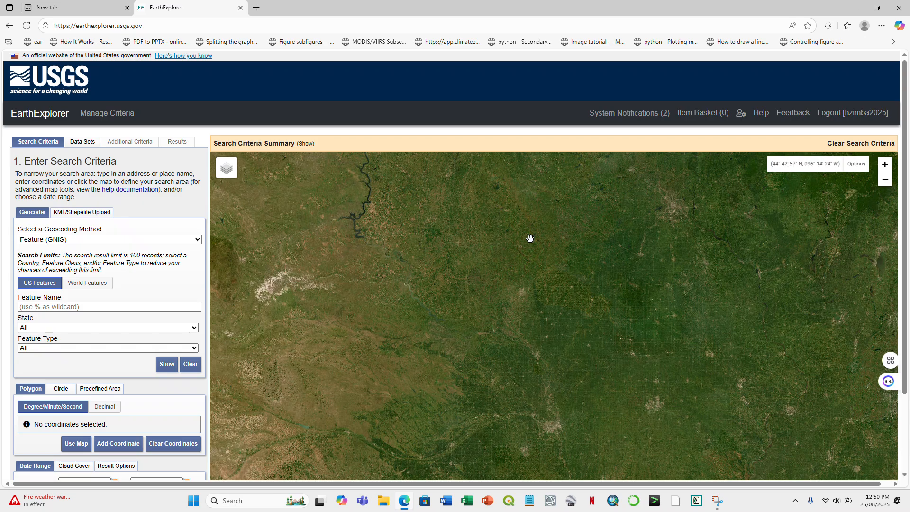
left_click_drag(644, 386, 520, 264)
left_click_drag(751, 395, 522, 202)
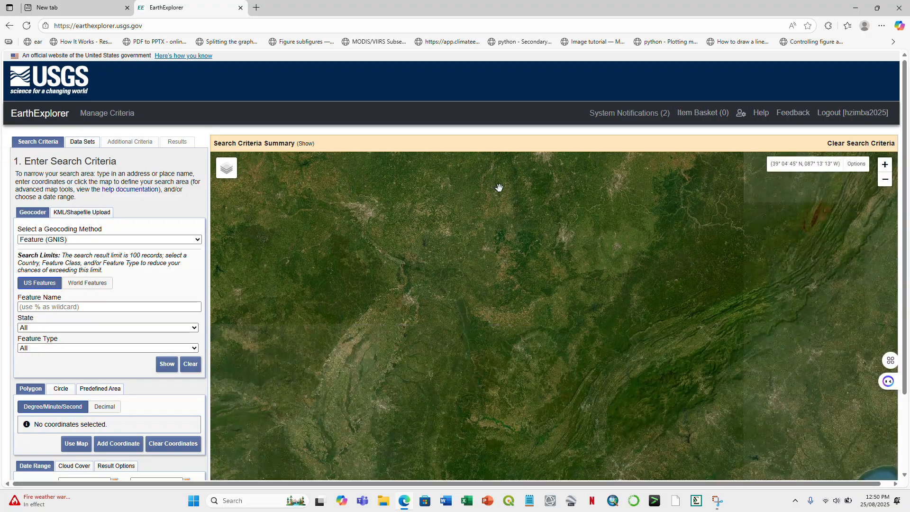
left_click_drag(766, 392, 674, 325)
left_click_drag(406, 259, 514, 262)
left_click(885, 181)
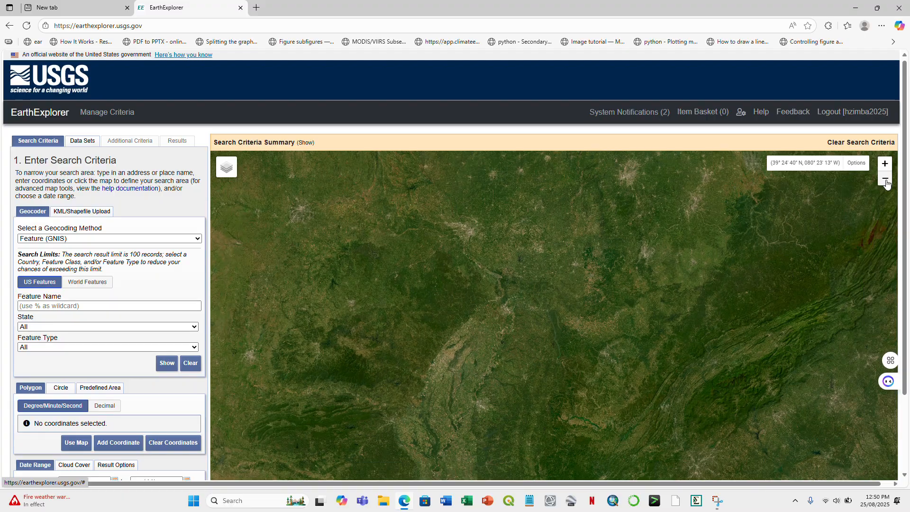
left_click(885, 165)
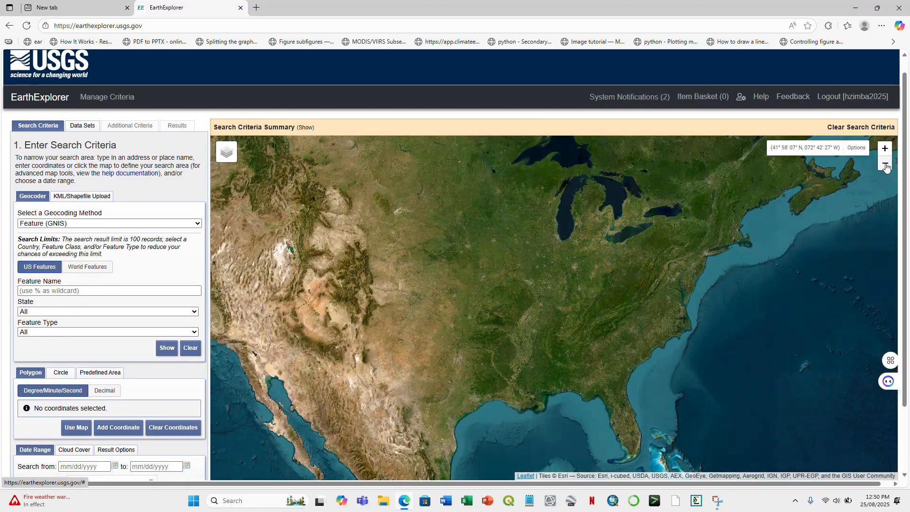
left_click(885, 165)
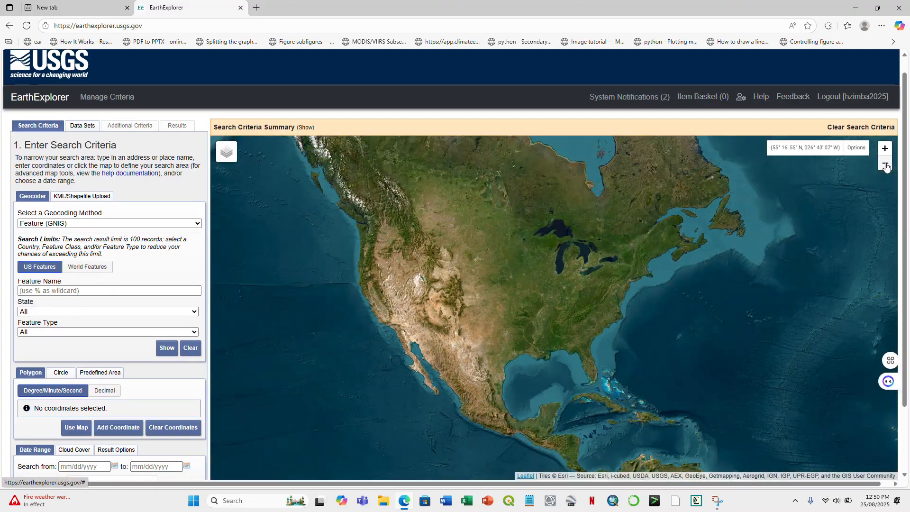
left_click(885, 165)
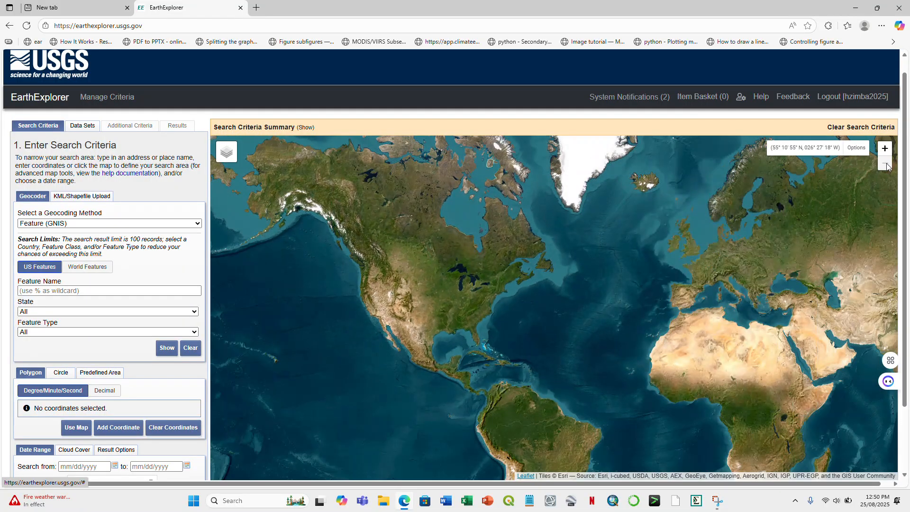
left_click_drag(772, 399, 536, 251)
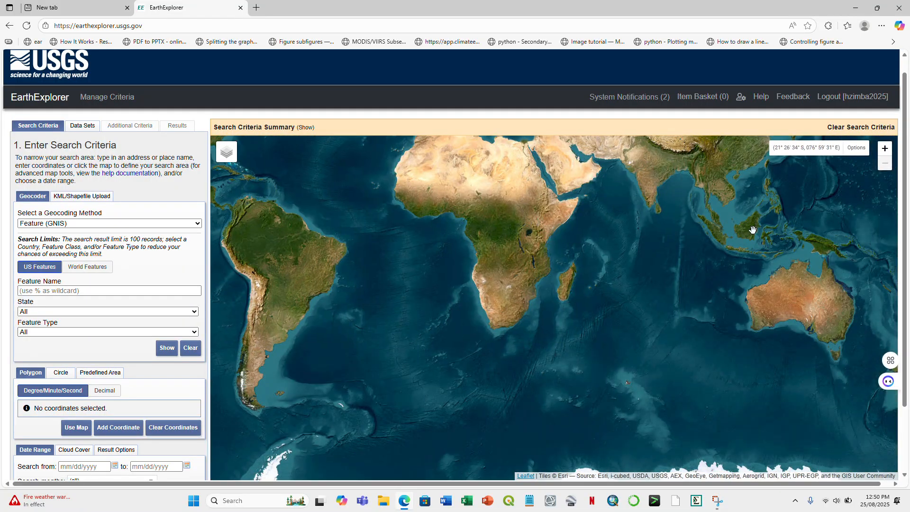
Zoom the map in on south-central Africa, around the long lakes inland of the Mozambique coast.
left_click(885, 149)
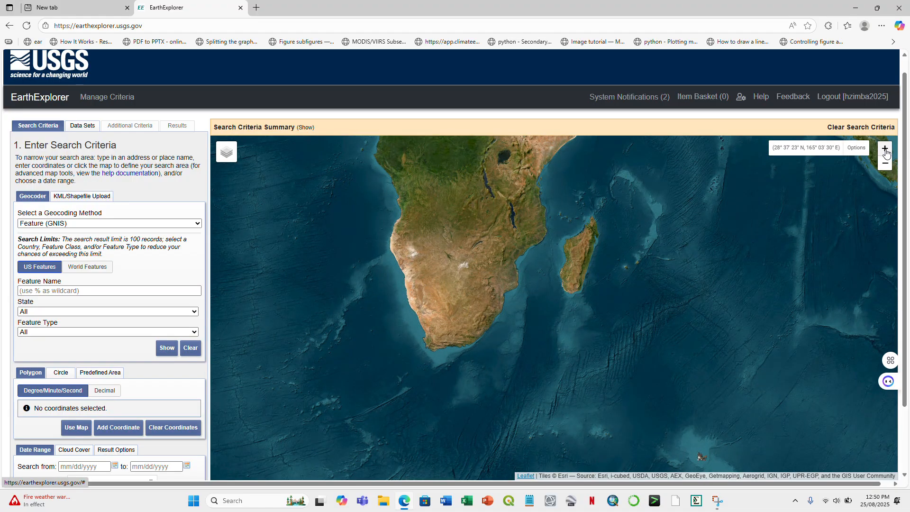
left_click(884, 150)
left_click_drag(396, 214, 491, 336)
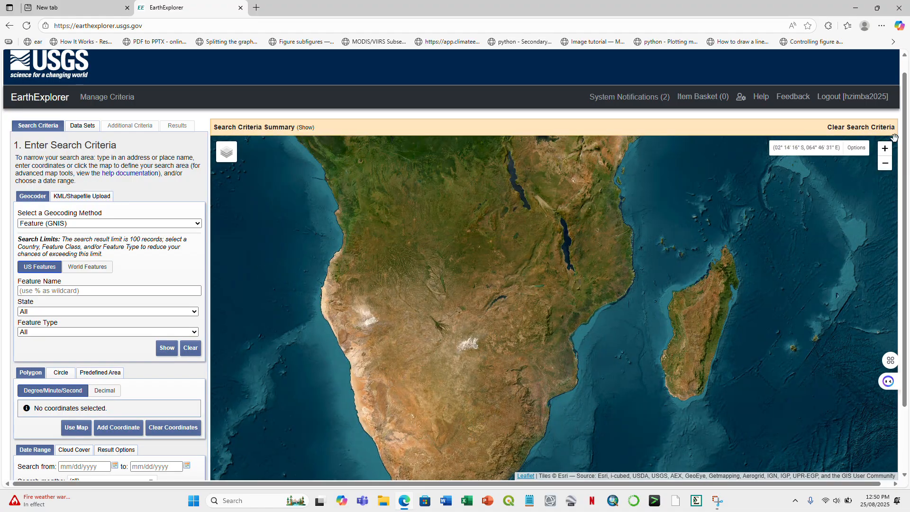
left_click(885, 150)
left_click(885, 152)
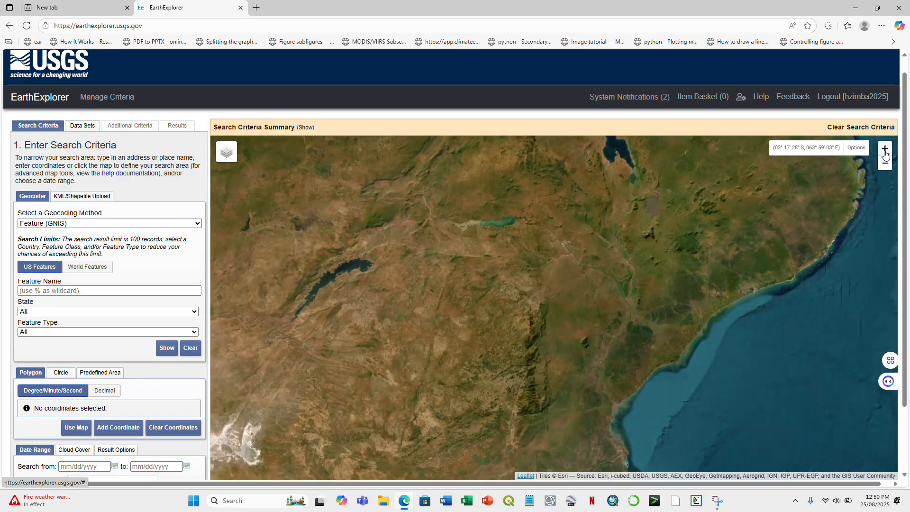
left_click_drag(474, 204, 552, 340)
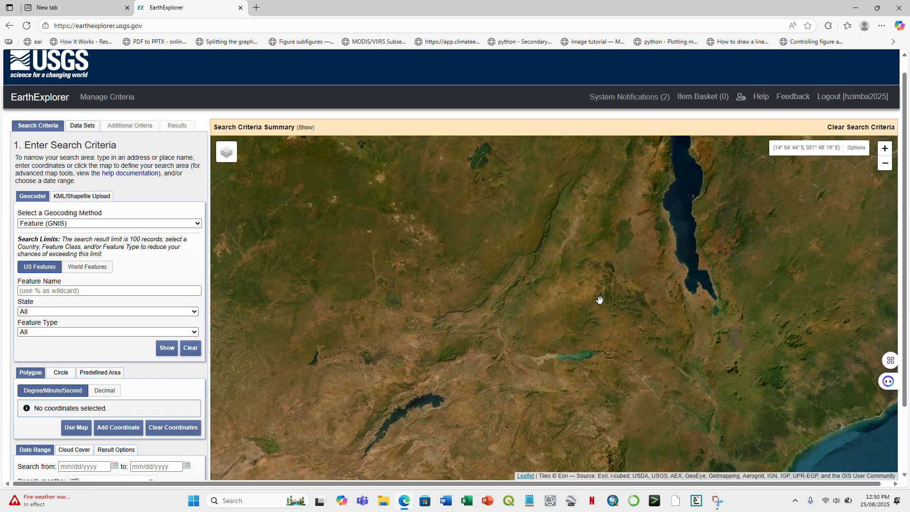
Zoom in farther northwest and centre the map on the land east of the round green wetland near 14° S, 28° E.
left_click(885, 150)
left_click_drag(404, 224, 569, 332)
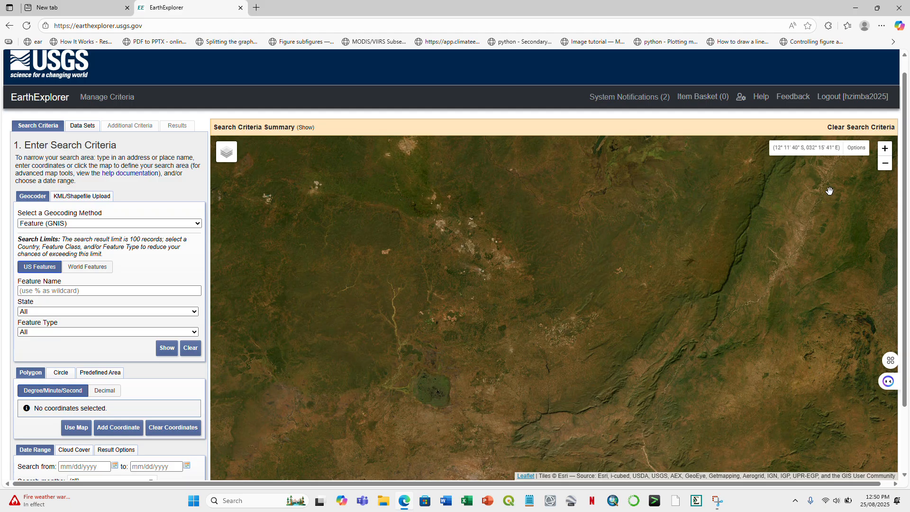
left_click(884, 148)
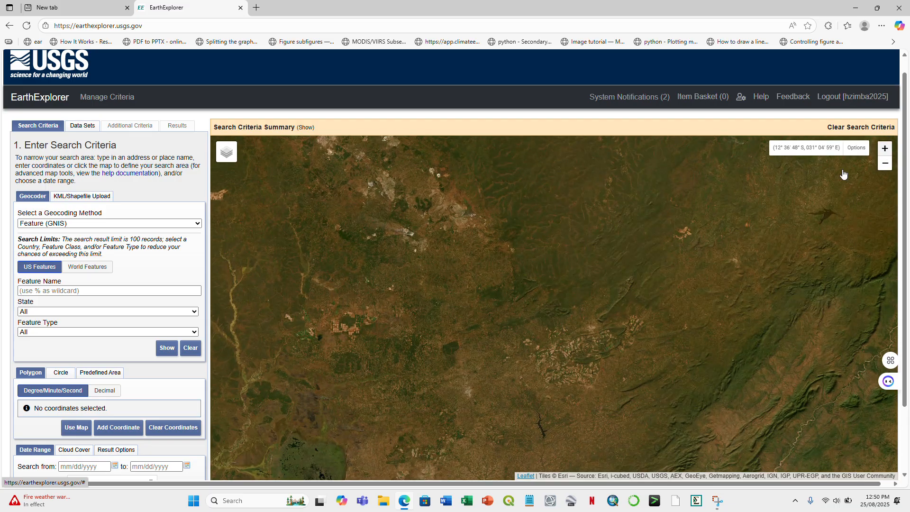
left_click_drag(475, 420, 532, 341)
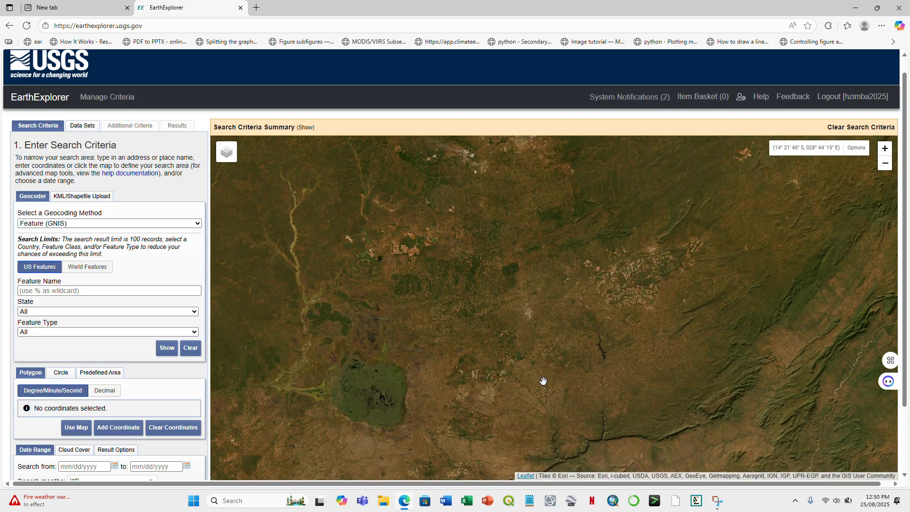
left_click(882, 149)
left_click_drag(455, 412, 554, 290)
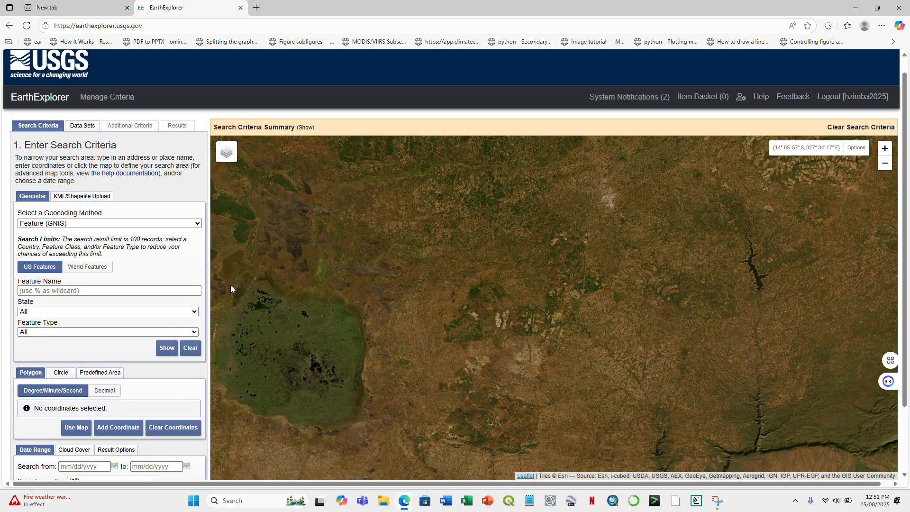
left_click_drag(908, 124, 906, 184)
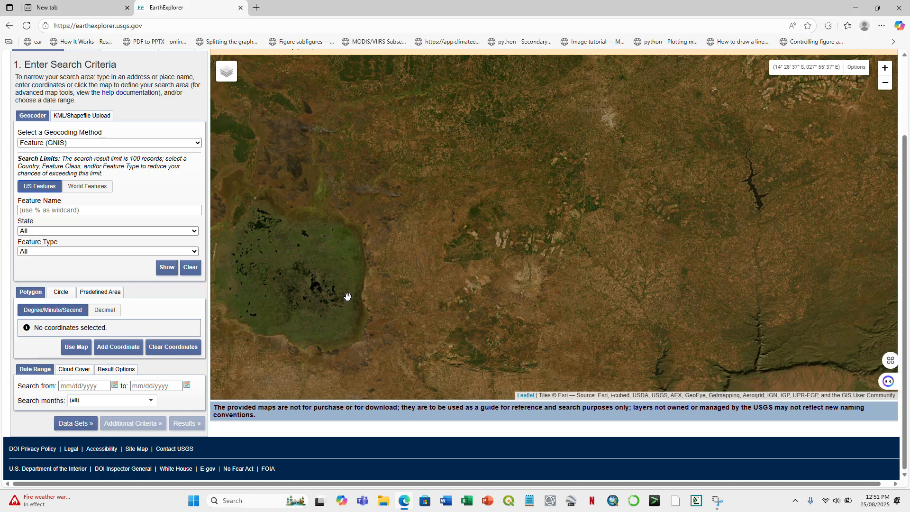
left_click_drag(348, 297, 351, 273)
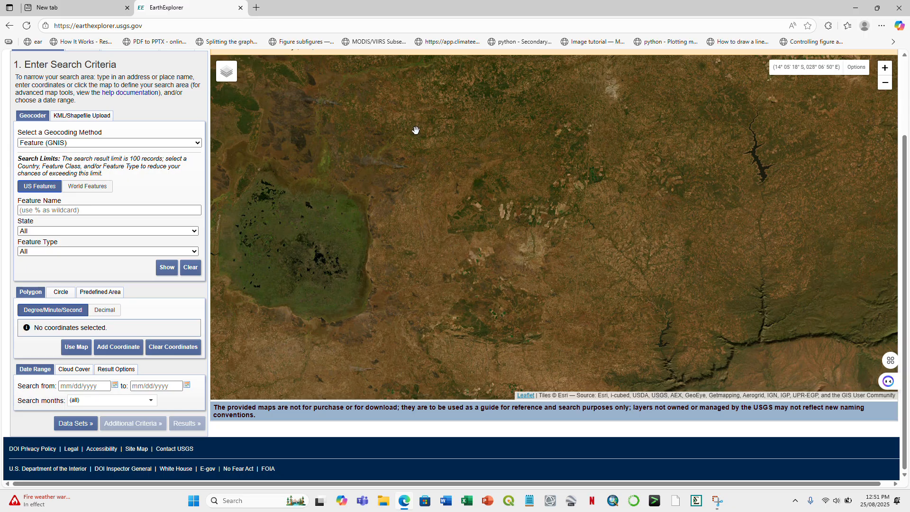
Mark a four-corner search polygon east of the wetland, about 14°01' to 14°42' S and 27°57' to 28°44' E, adjusting both northern corners outward.
left_click(403, 108)
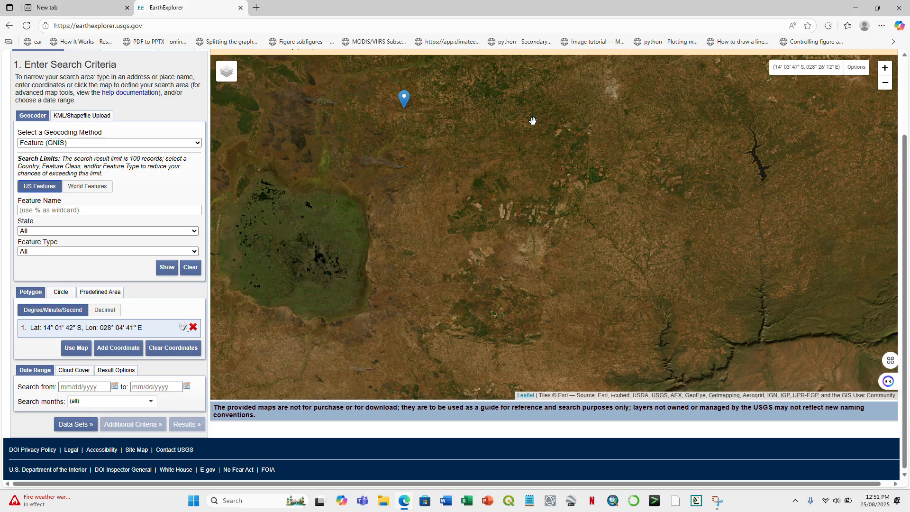
left_click(626, 113)
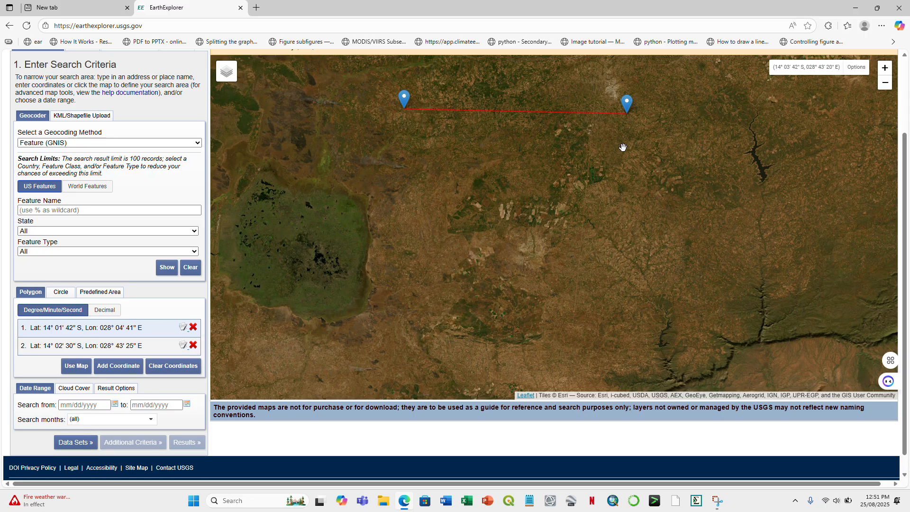
left_click(623, 347)
left_click(362, 347)
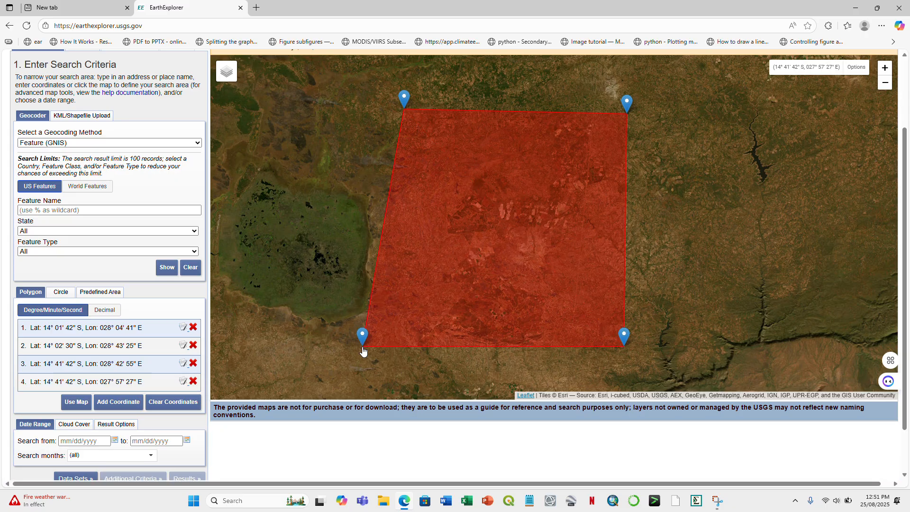
left_click_drag(410, 97, 387, 94)
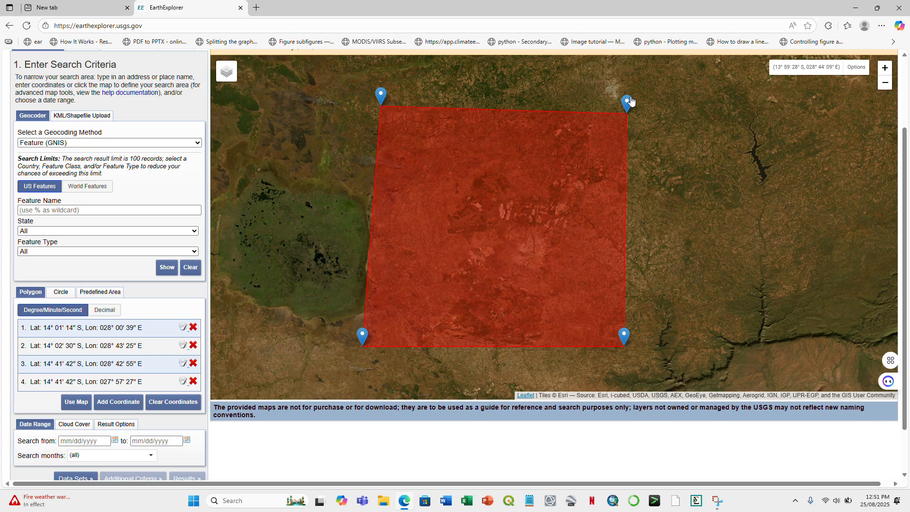
left_click_drag(628, 101, 632, 96)
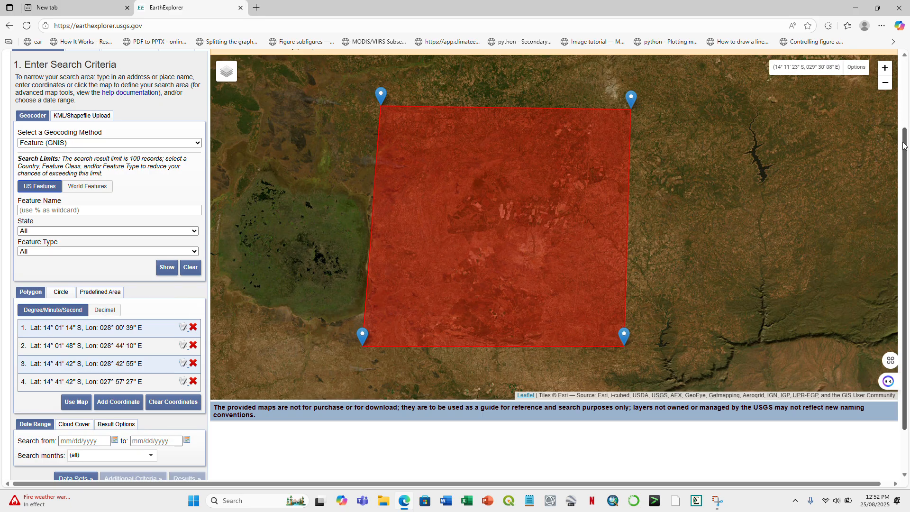
Switch to File Explorer and check the full image file names in MU GIS Class > Practical_2 > satellite imagery_NRE321, then return to EarthExplorer.
scroll(906, 148, "down", 2)
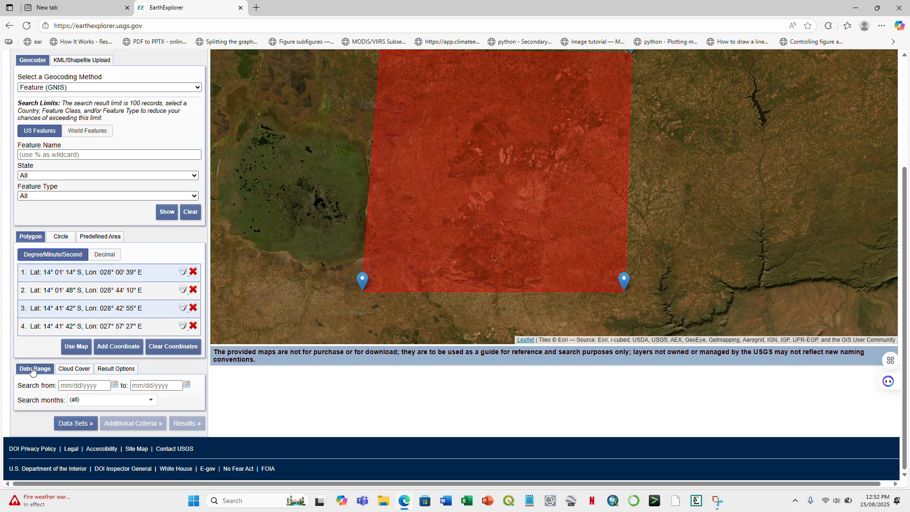
left_click(73, 385)
left_click(383, 501)
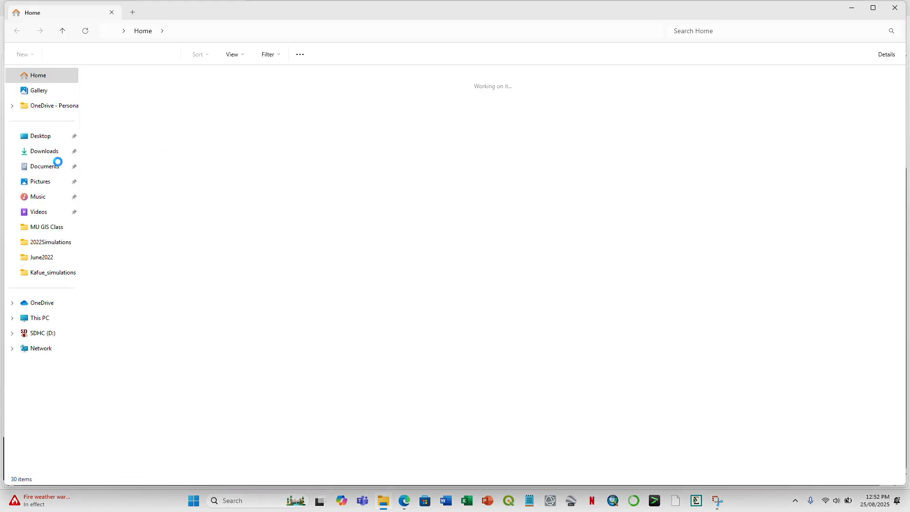
left_click(45, 228)
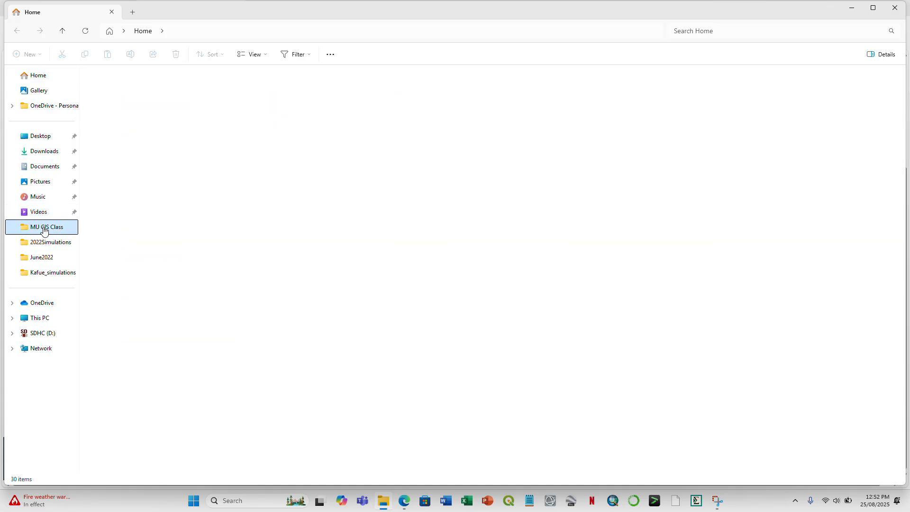
double_click(122, 128)
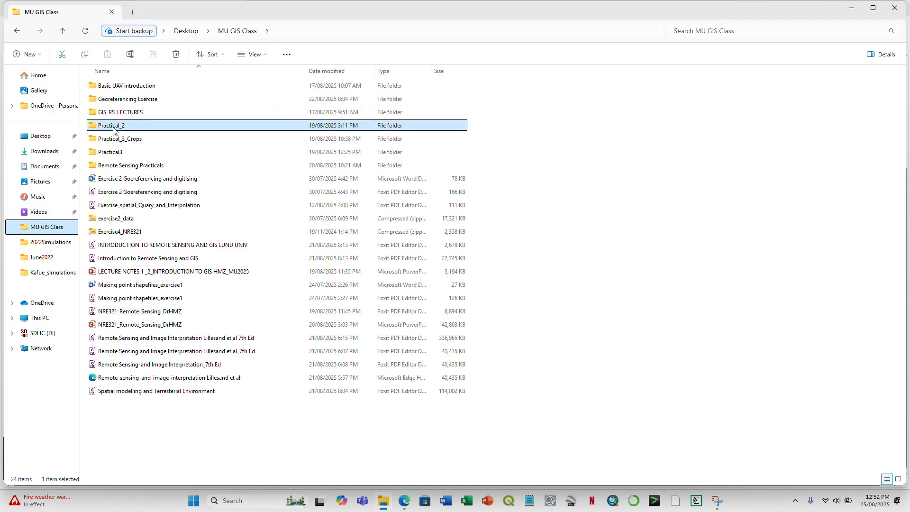
double_click(120, 118)
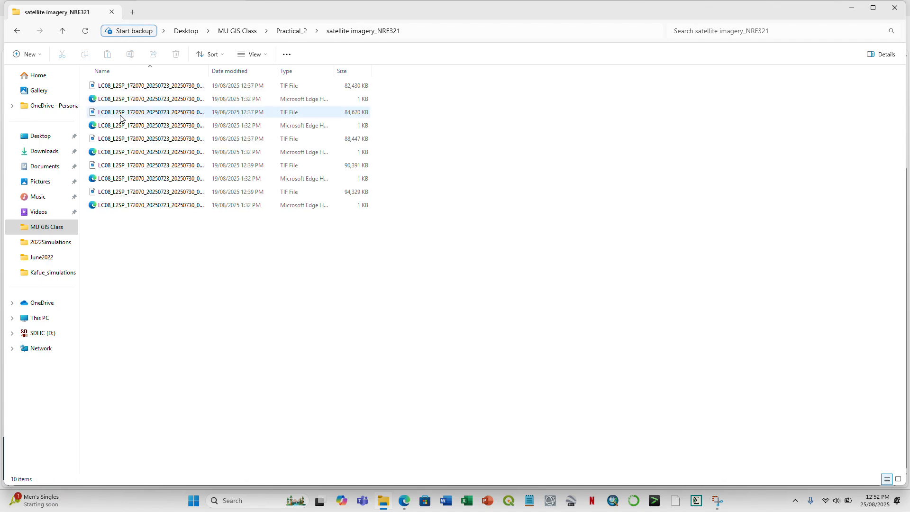
left_click_drag(209, 67, 314, 71)
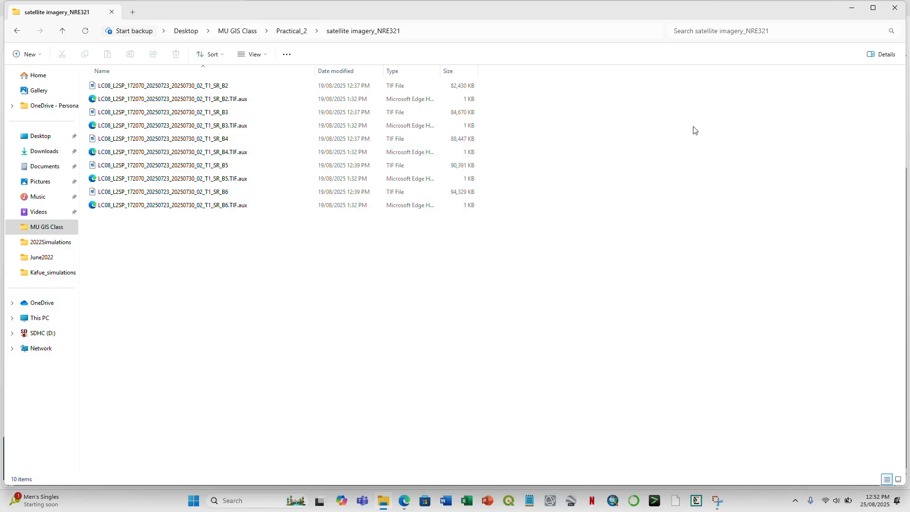
left_click(852, 9)
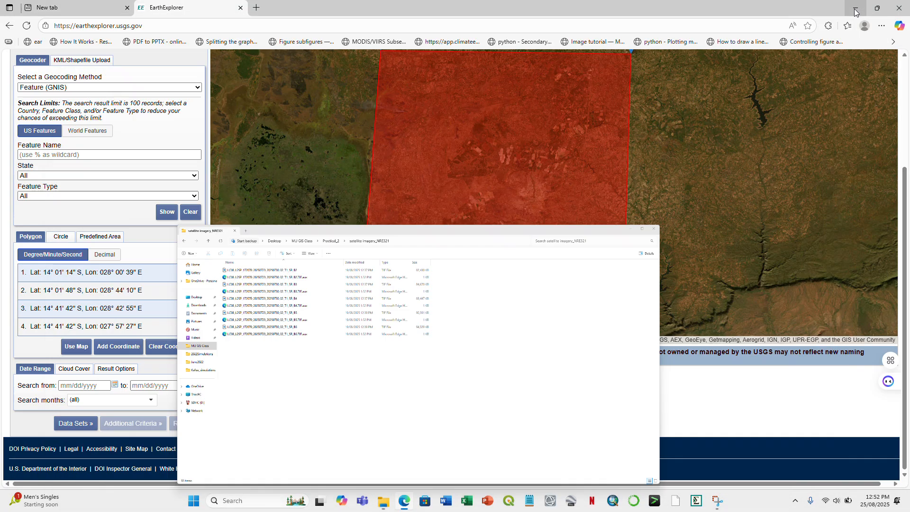
Recheck the acquisition date in the image file names in File Explorer, and set EarthExplorer's search dates from 07/01/2025 to 07/30/2025.
left_click(69, 385)
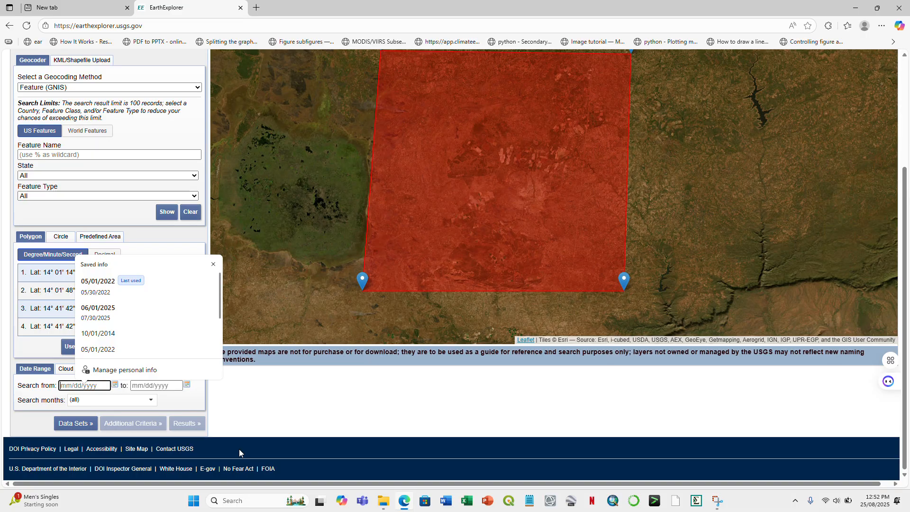
left_click(379, 503)
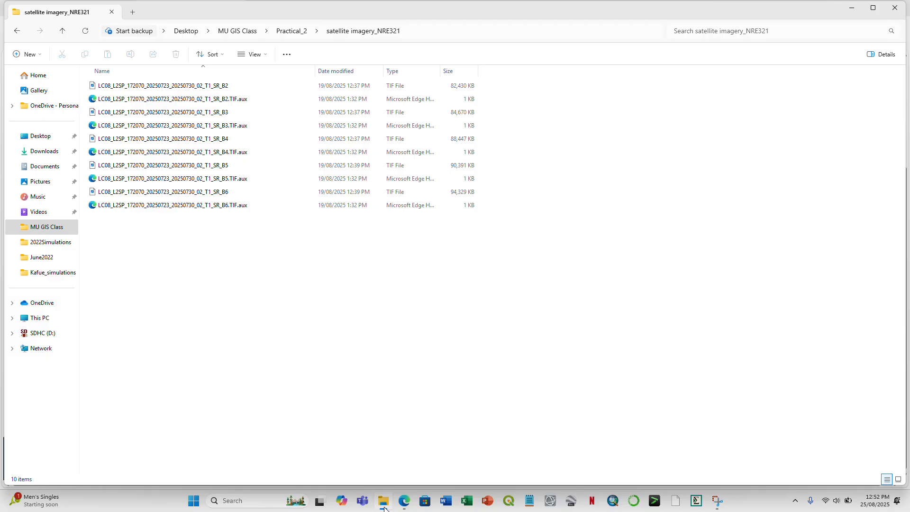
left_click(384, 506)
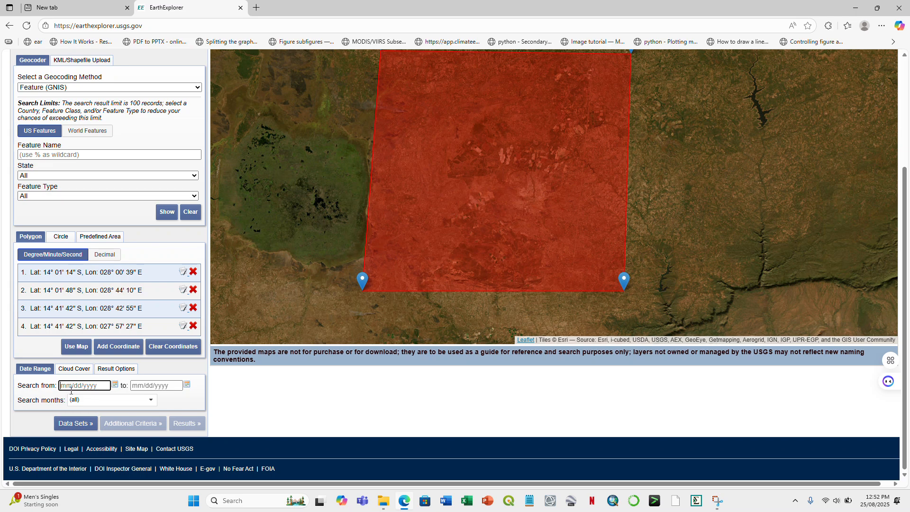
type("07/01/")
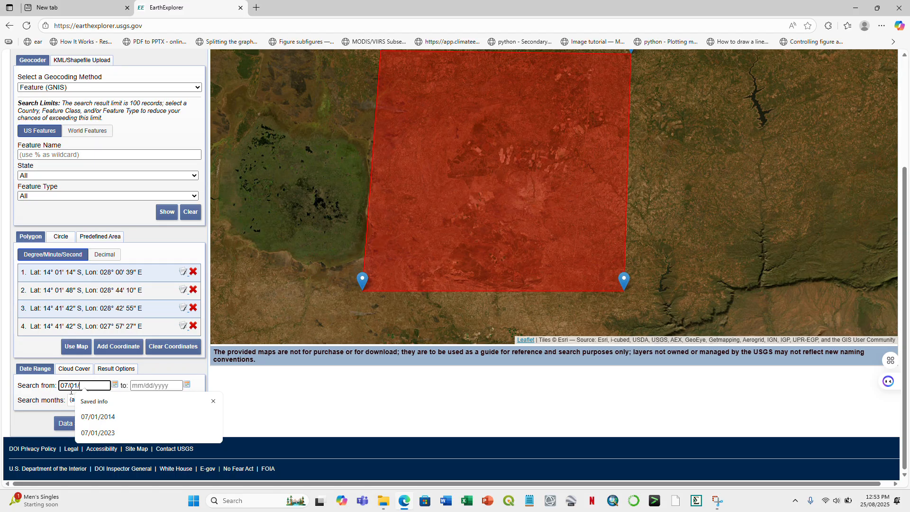
type("25")
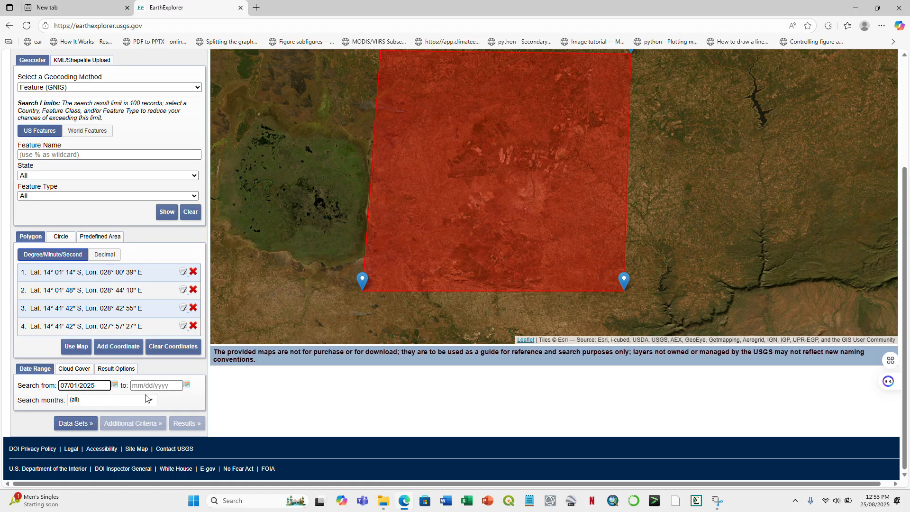
left_click(135, 385)
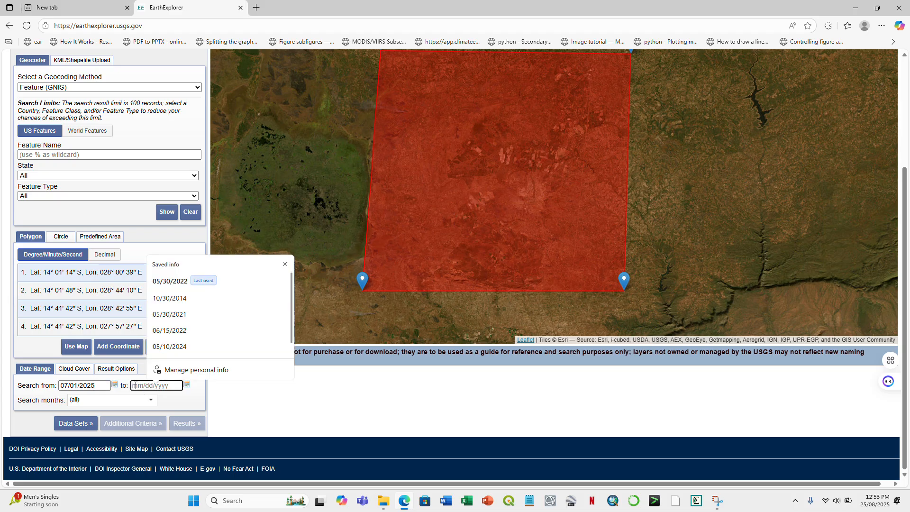
type("30")
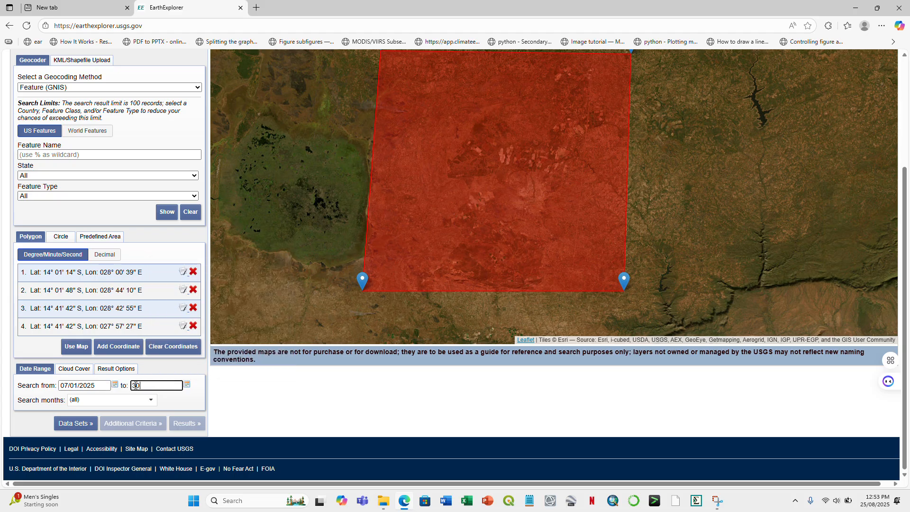
key("BackSpace")
type("07")
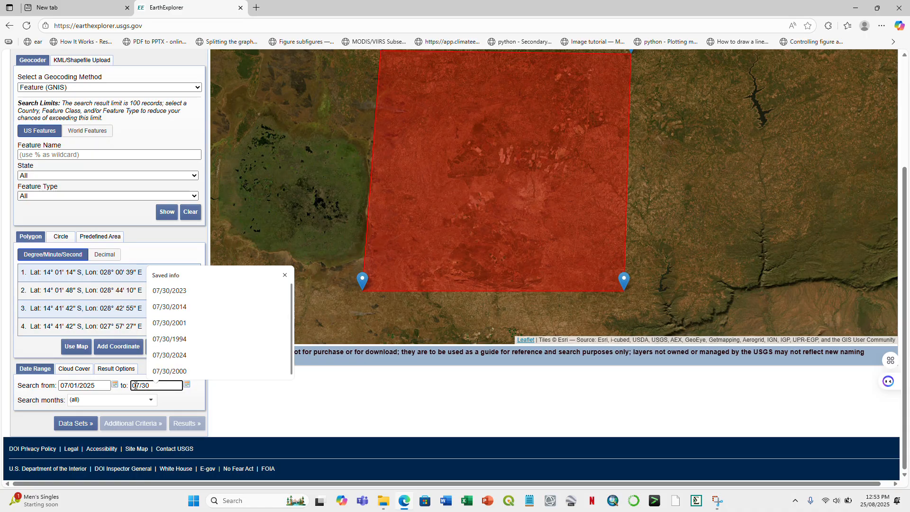
type("/30/2025")
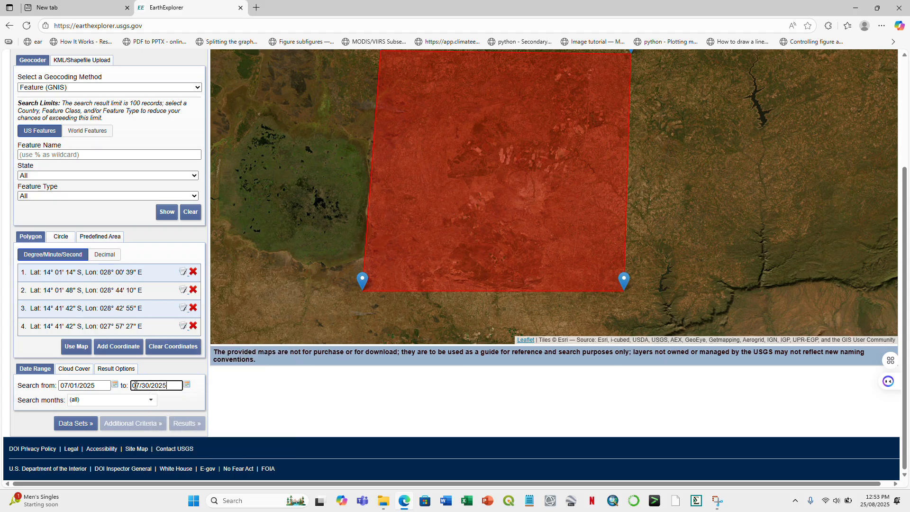
Restrict the search months to July only.
left_click(150, 400)
left_click(78, 412)
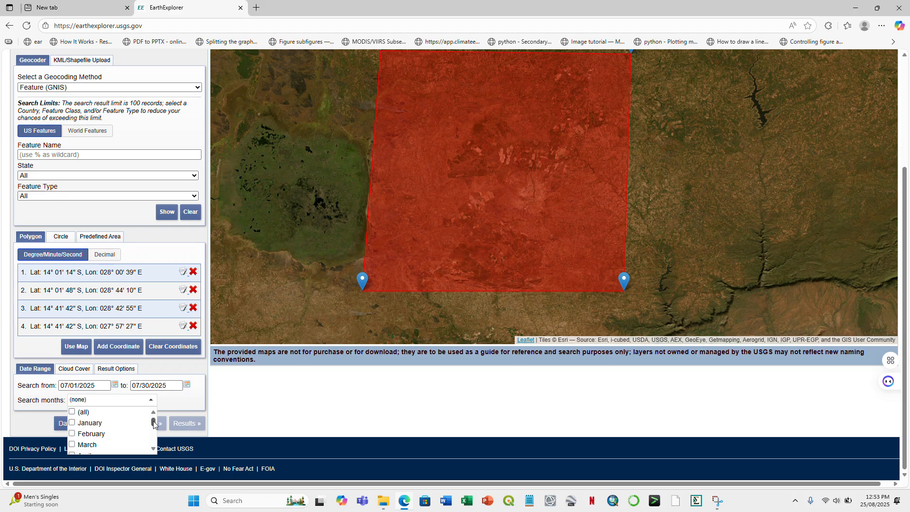
left_click_drag(154, 422, 155, 435)
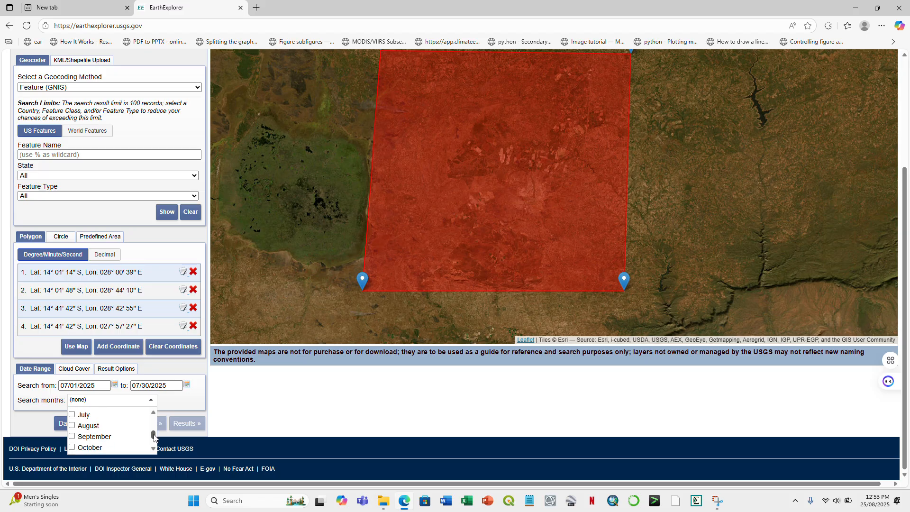
left_click(73, 415)
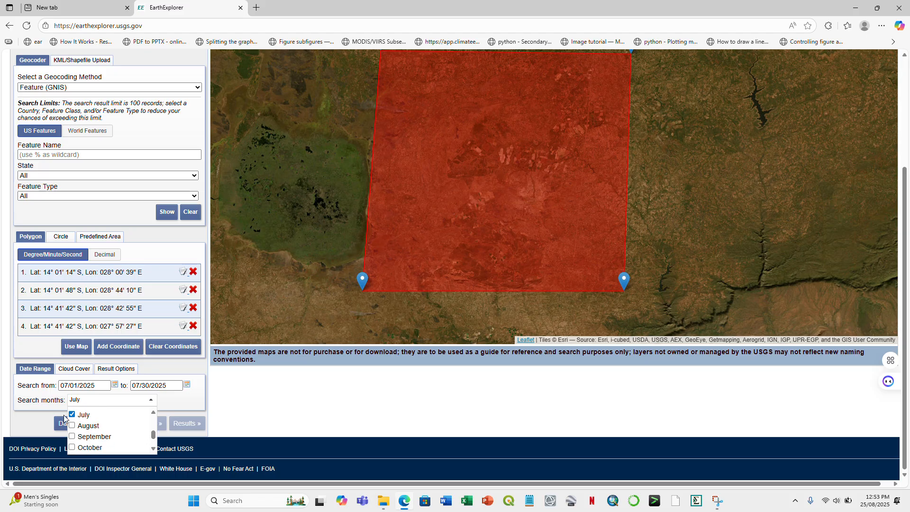
left_click(38, 422)
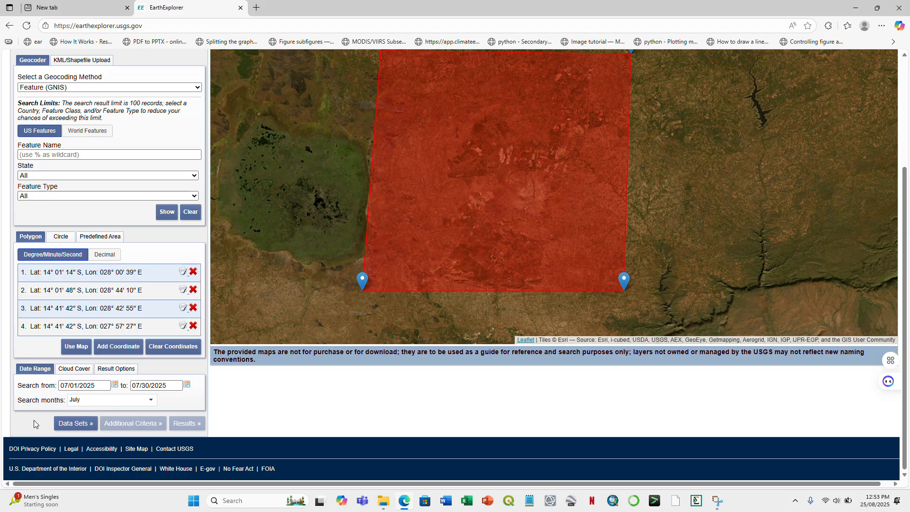
Limit the cloud cover range to 0% - 1%.
left_click(71, 372)
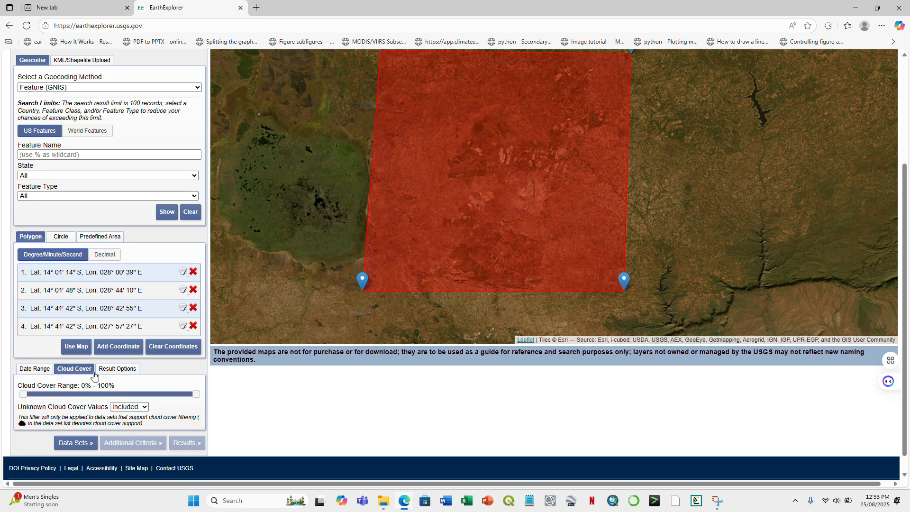
left_click_drag(198, 399, 25, 400)
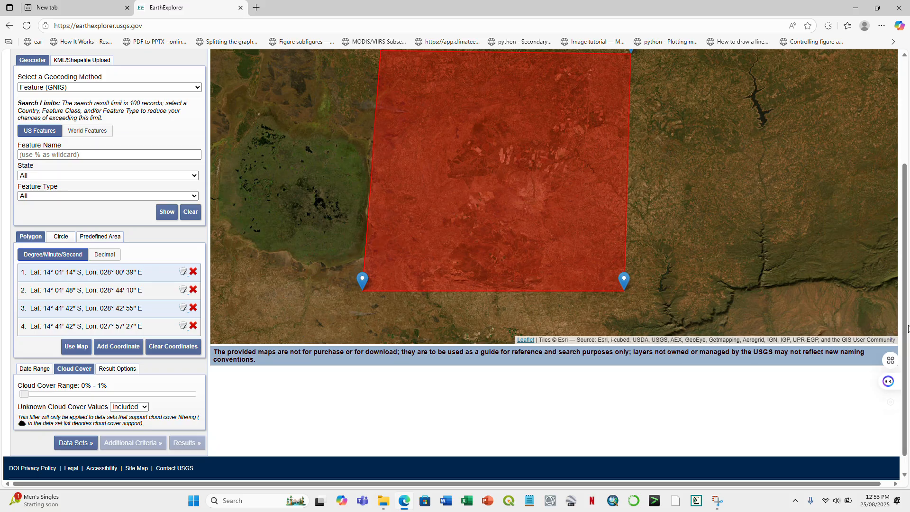
left_click_drag(908, 328, 908, 364)
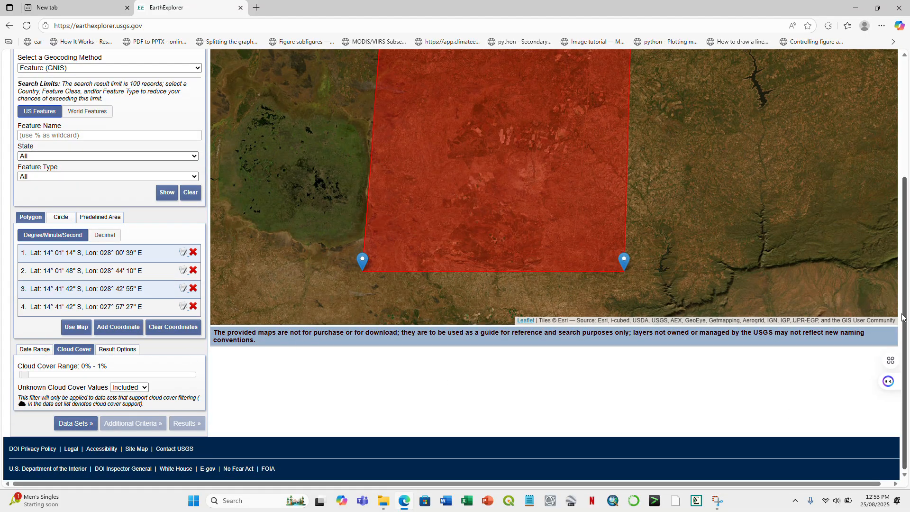
Select the Landsat 8-9 OLI/TIRS C2 L2 data set under Landsat Collection 2 Level-2.
left_click_drag(906, 307, 906, 189)
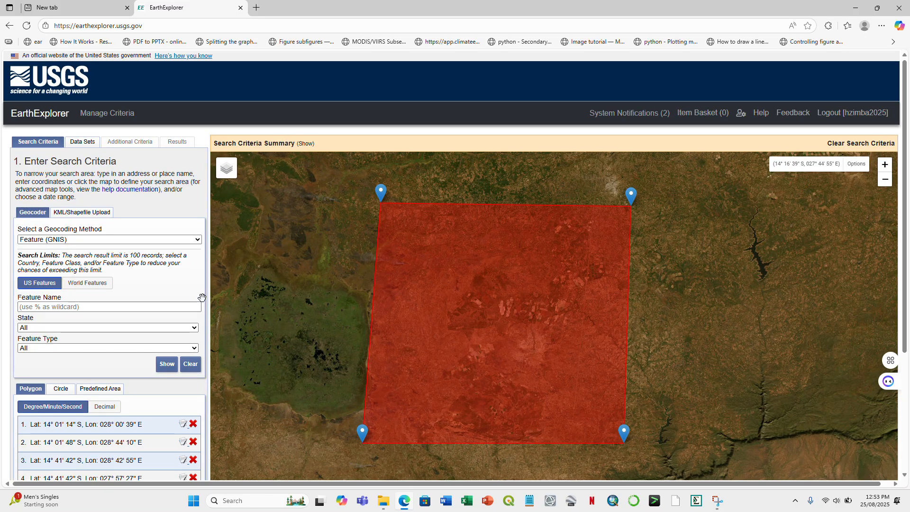
left_click(83, 143)
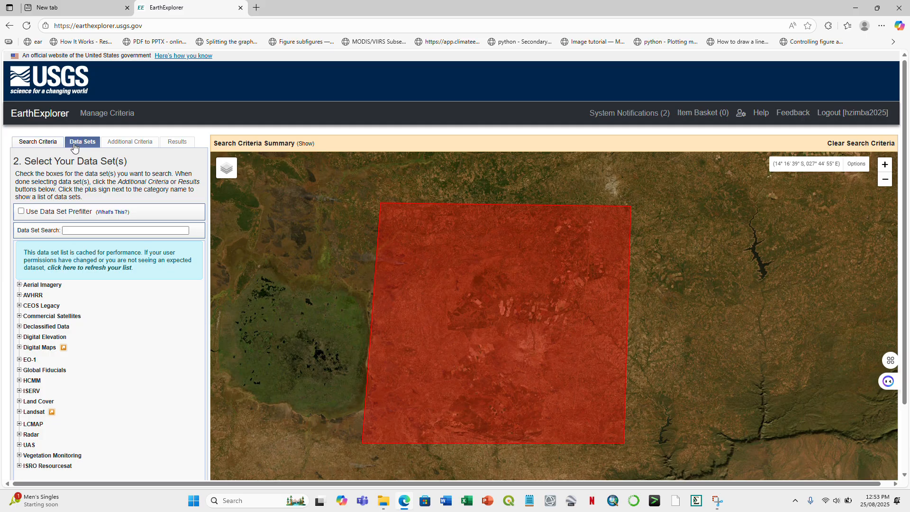
left_click(19, 411)
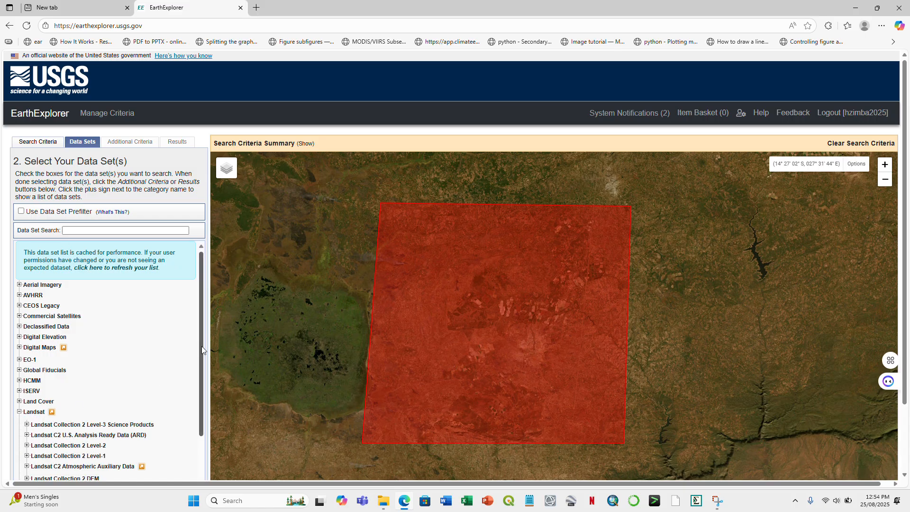
scroll(201, 346, "down", 2)
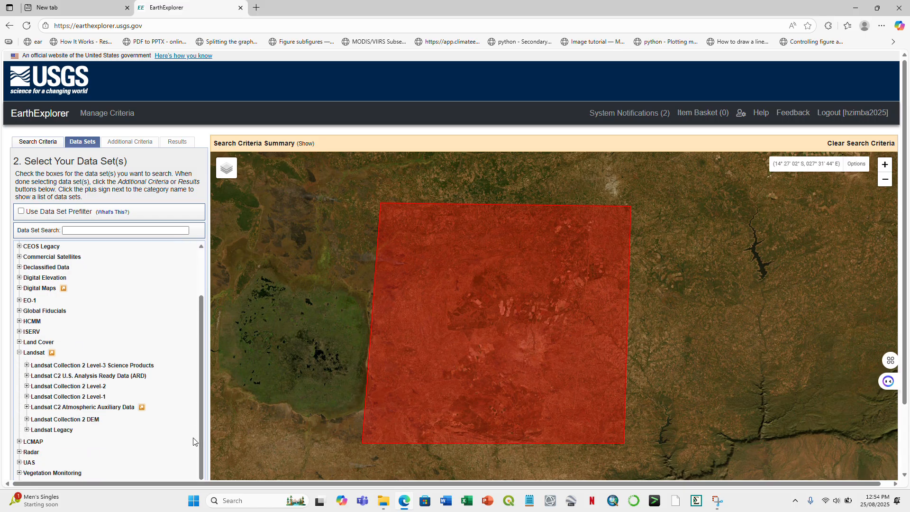
left_click(26, 386)
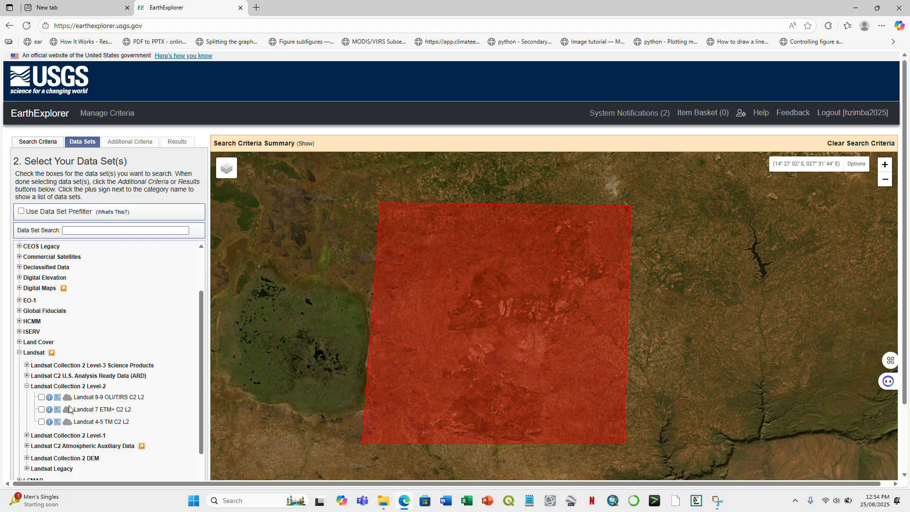
left_click(42, 397)
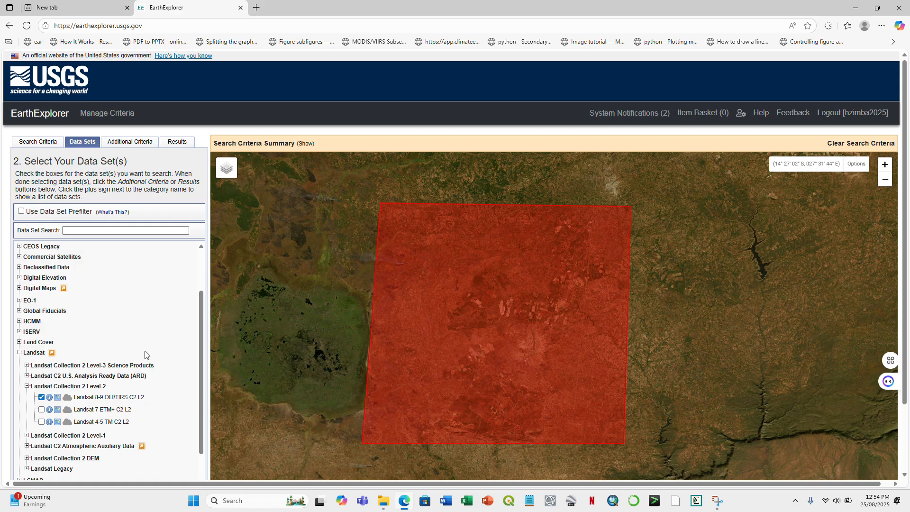
left_click(41, 398)
left_click(41, 397)
left_click(27, 386)
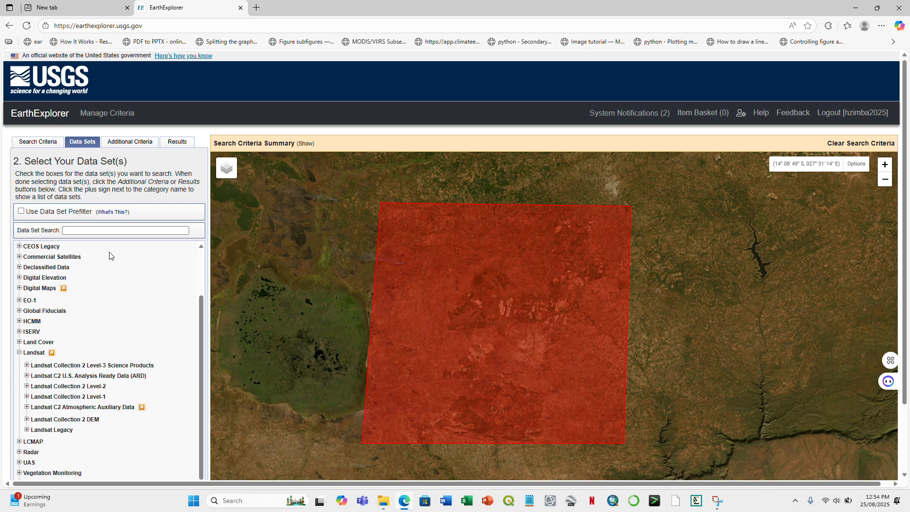
left_click(26, 386)
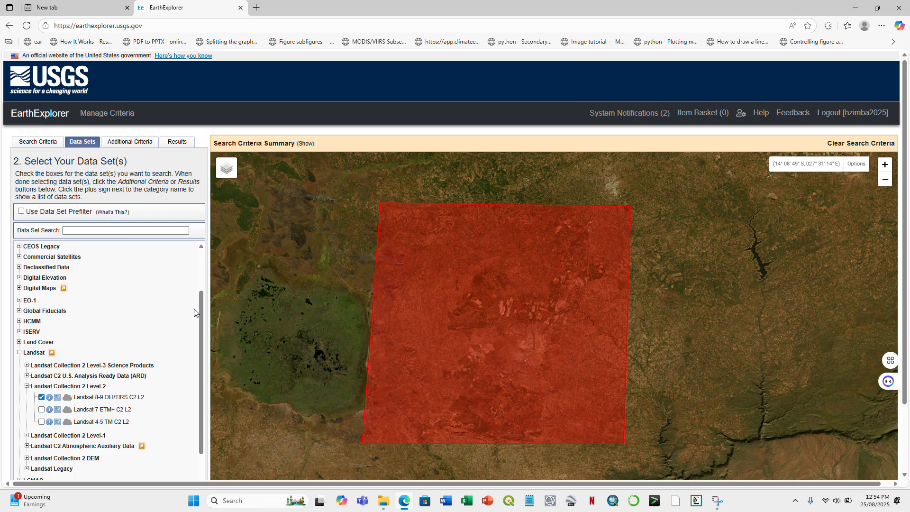
left_click_drag(201, 297, 208, 383)
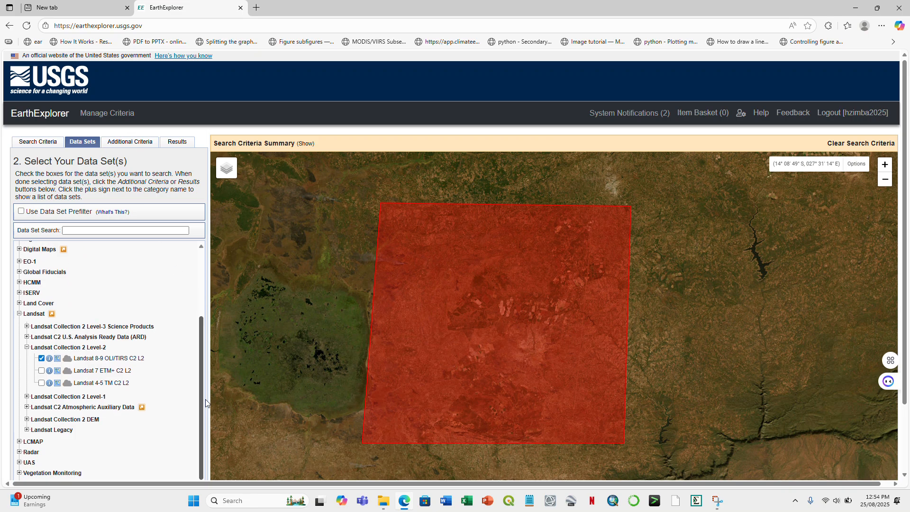
left_click_drag(200, 316, 202, 224)
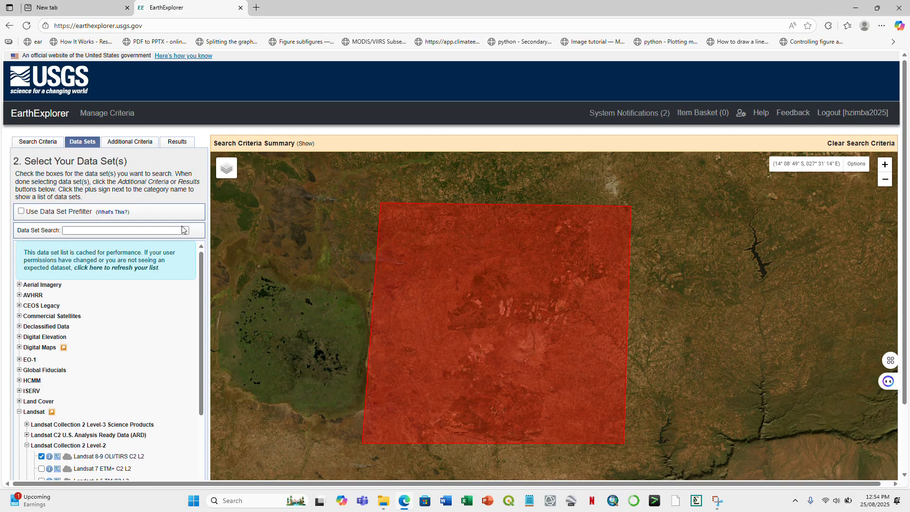
left_click_drag(905, 237, 902, 216)
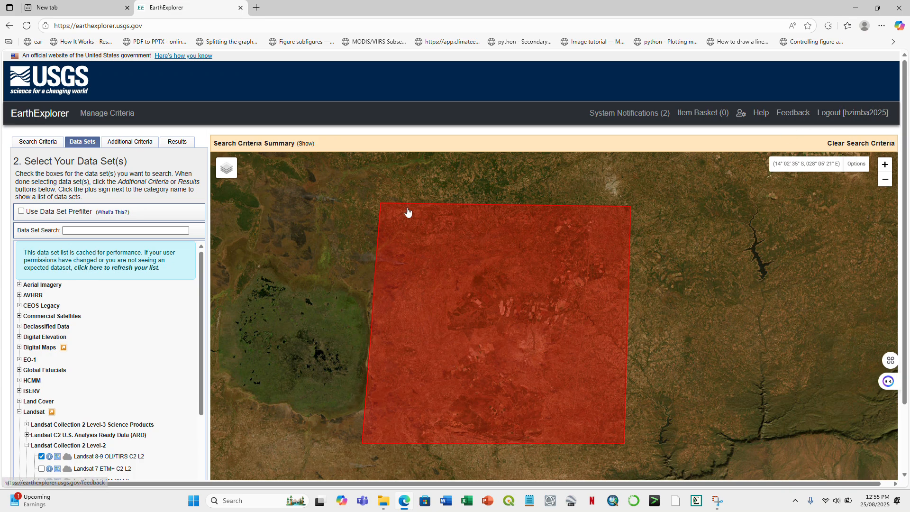
Run the search without additional criteria and compare all scene footprints on the map, keeping only those of path 172, row 070 shown.
left_click(130, 145)
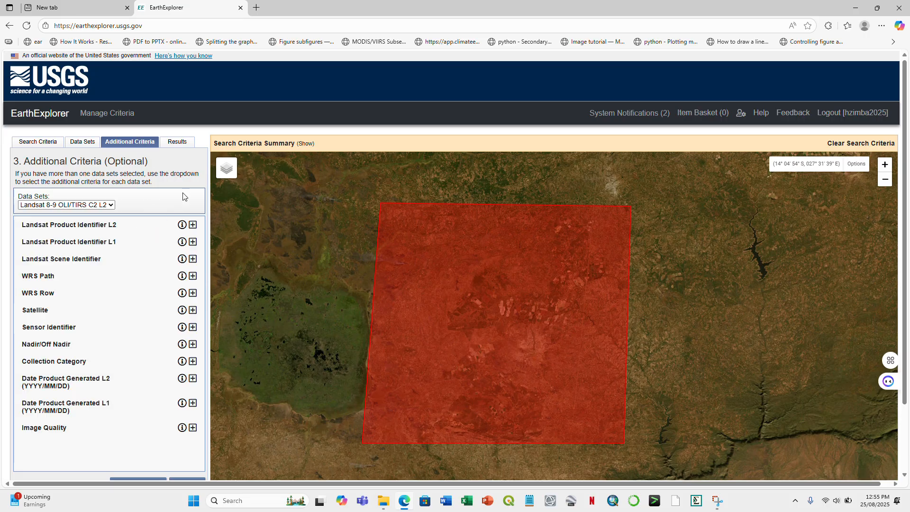
left_click(177, 143)
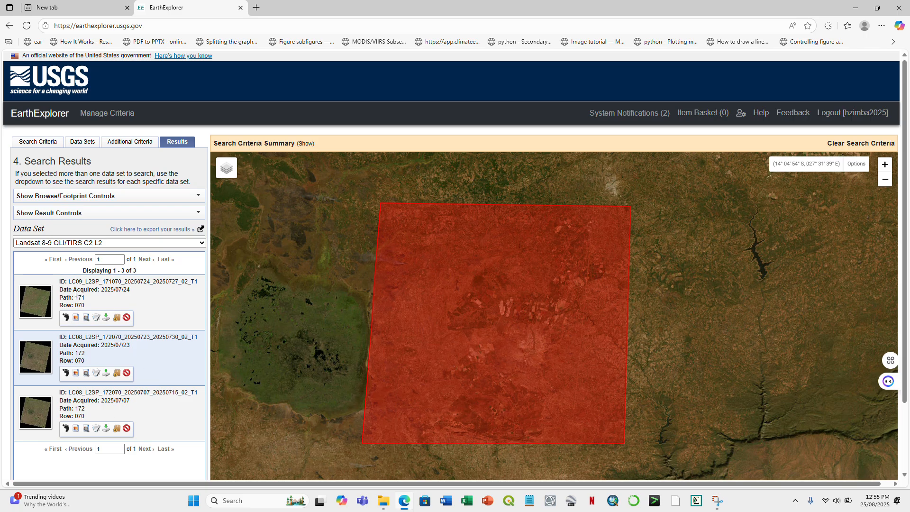
left_click(65, 317)
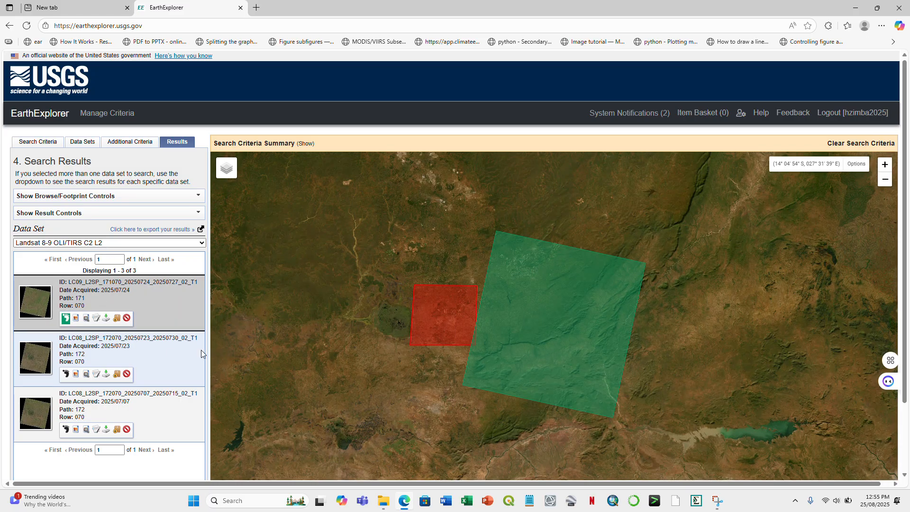
left_click(65, 373)
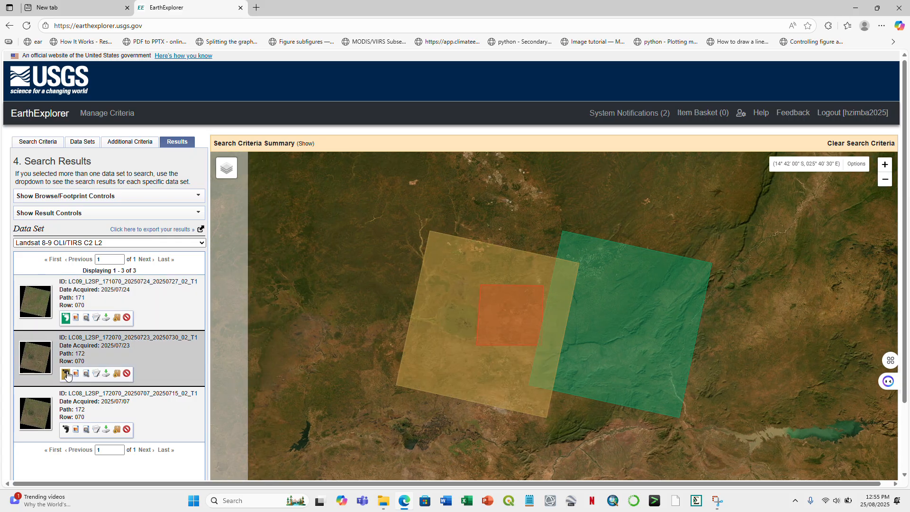
left_click(65, 429)
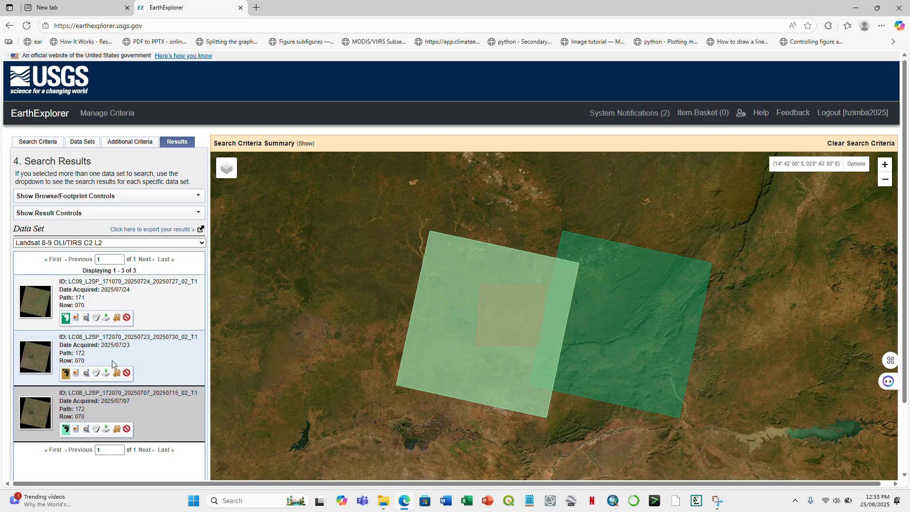
left_click(66, 318)
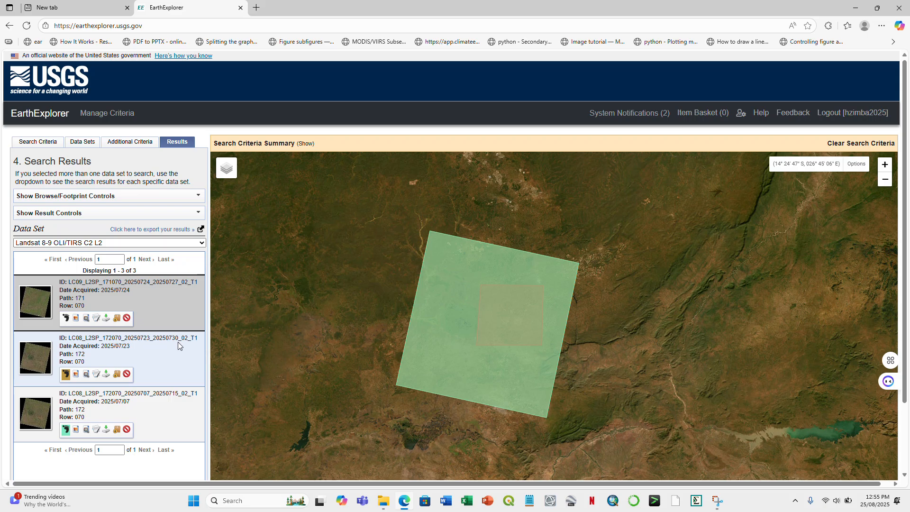
Examine the full metadata and browse image of the path 172, row 070 scene acquired 2025/07/23.
left_click(96, 374)
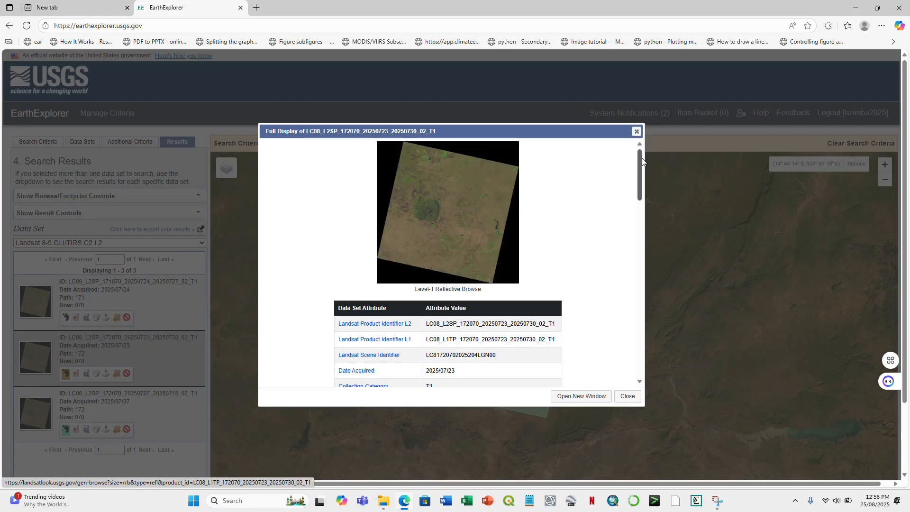
left_click_drag(641, 160, 641, 192)
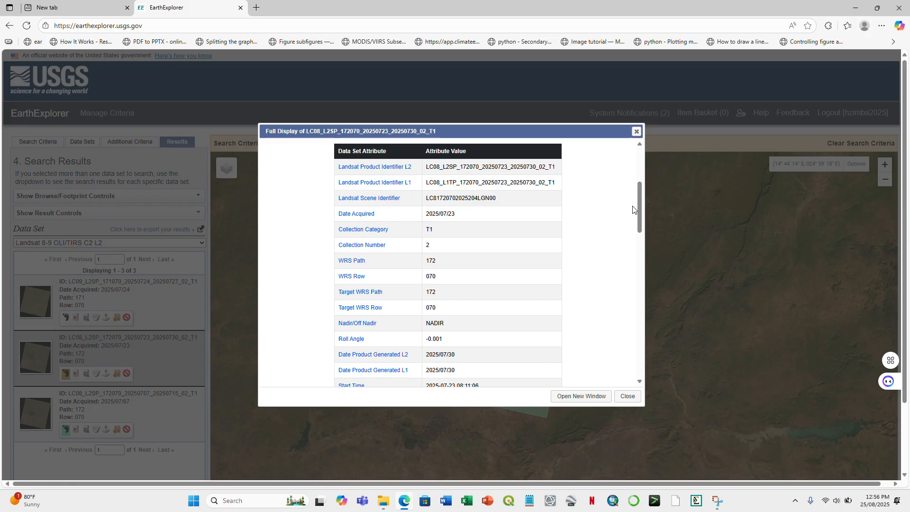
scroll(640, 223, "down", 2)
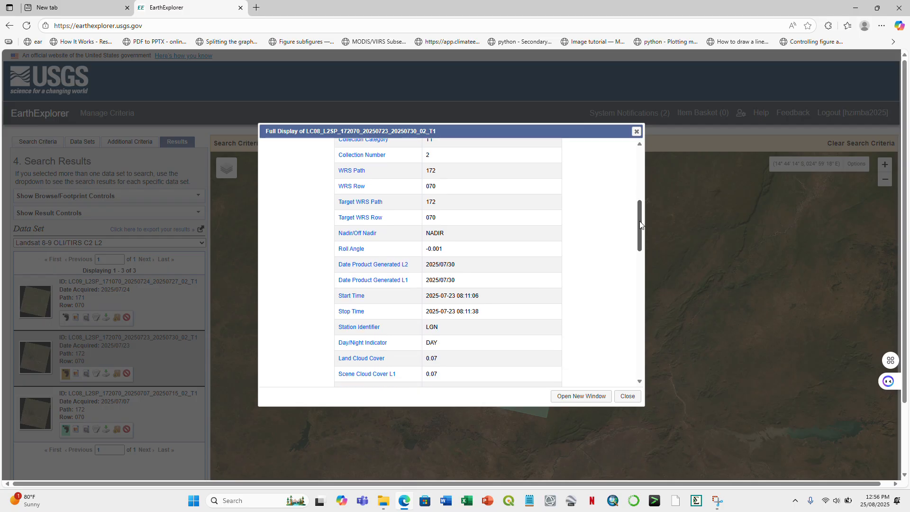
left_click_drag(640, 224, 641, 225)
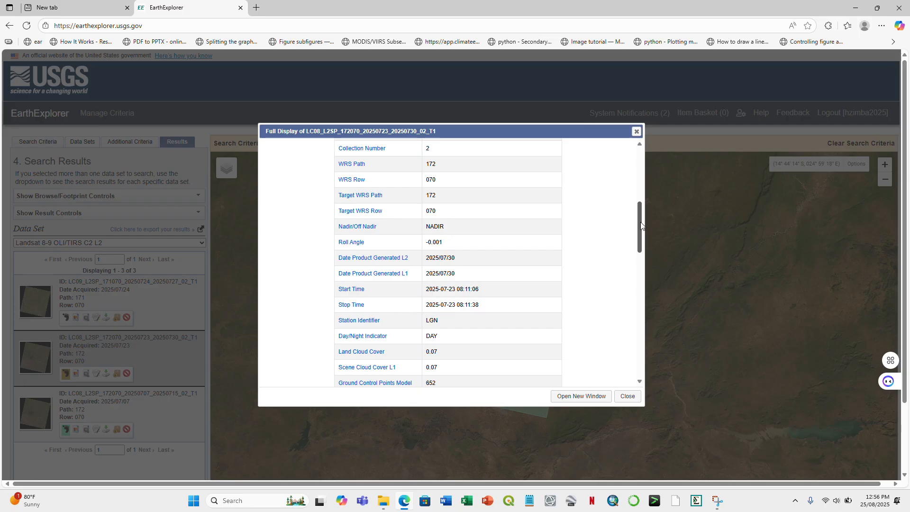
left_click_drag(640, 226, 642, 244)
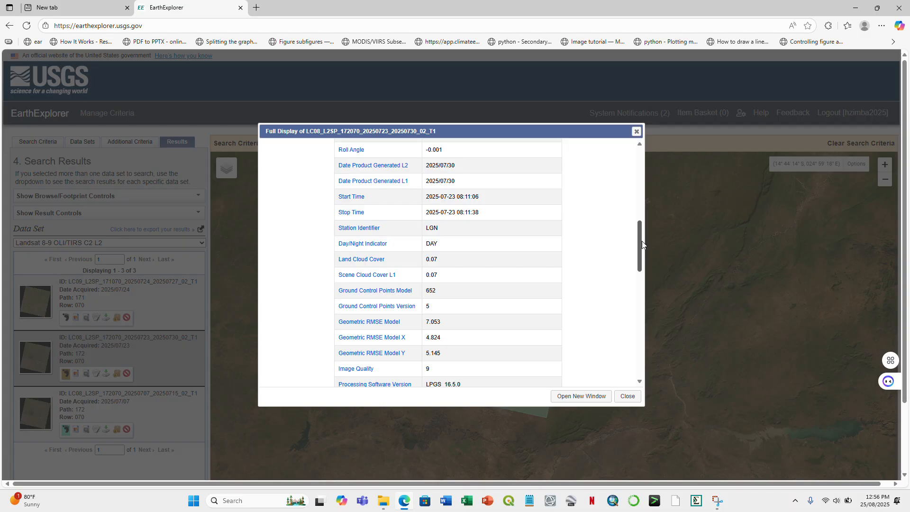
left_click_drag(642, 244, 635, 304)
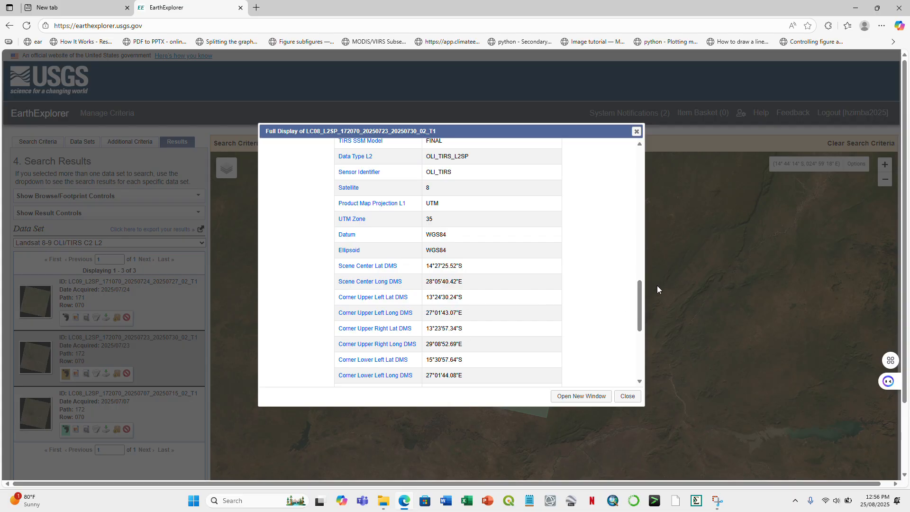
left_click_drag(639, 303, 640, 368)
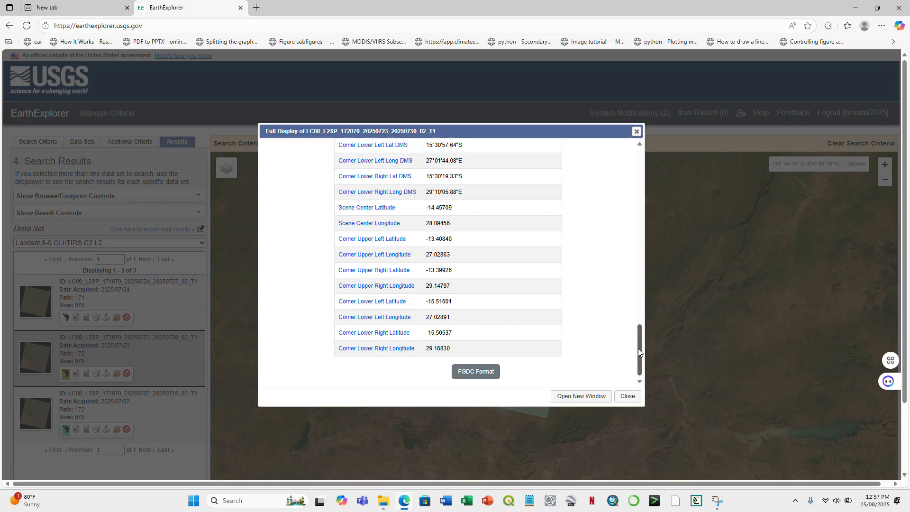
left_click_drag(638, 349, 636, 169)
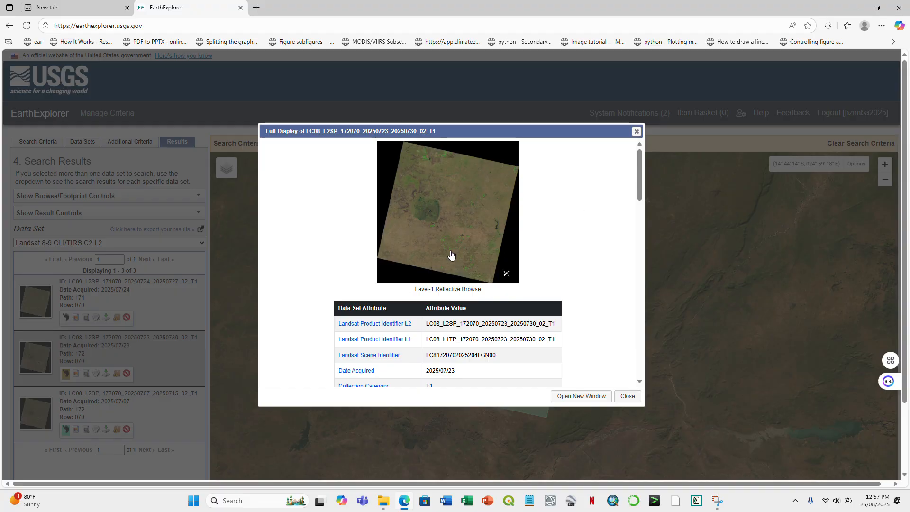
left_click(627, 397)
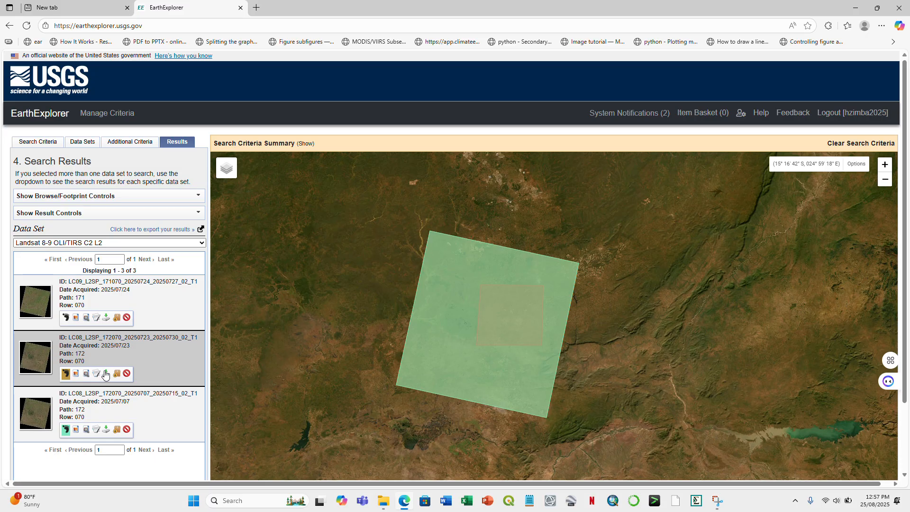
Open the 2025/07/23 scene's Level-2 Surface Reflectance file selection and exclude ANG.txt, both MTL files, QA_PIXEL, QA_RADSAT and SR_QA_AEROSOL.
left_click(105, 374)
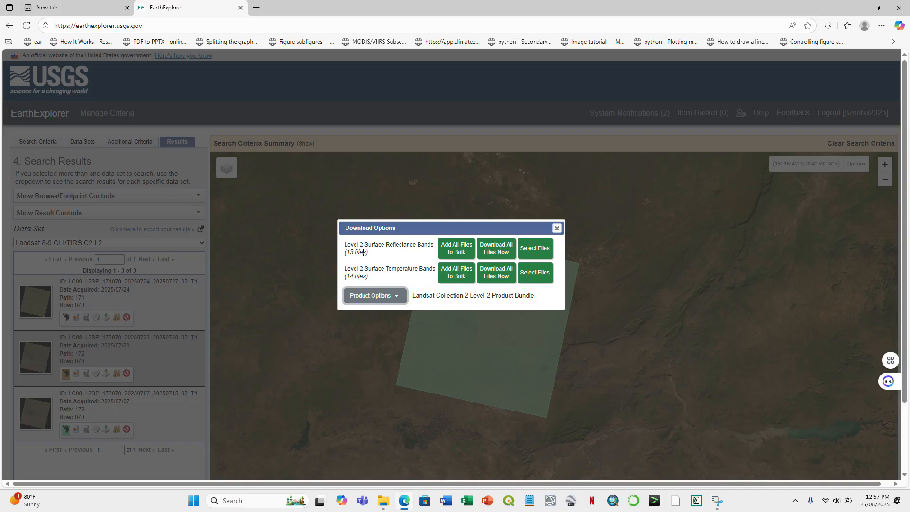
left_click(536, 255)
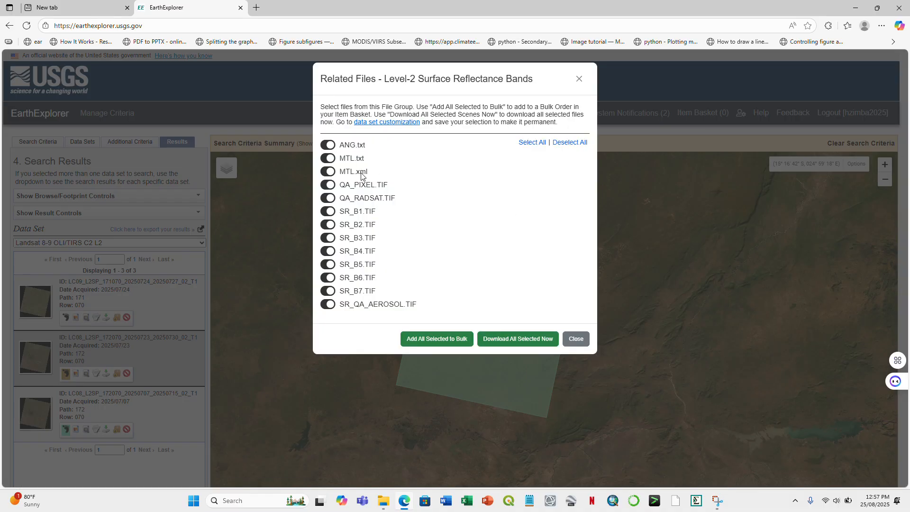
left_click(327, 145)
left_click(326, 161)
left_click(328, 172)
left_click(330, 186)
left_click(325, 199)
left_click(324, 308)
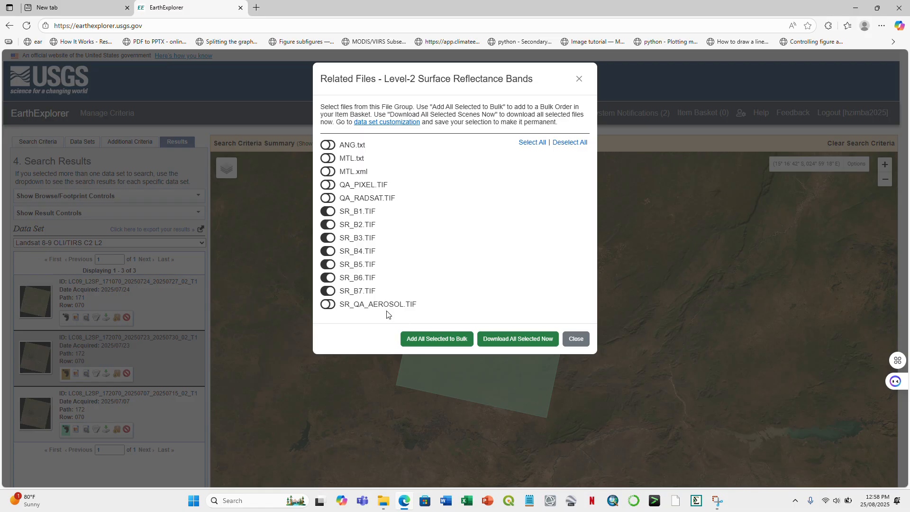
left_click(330, 306)
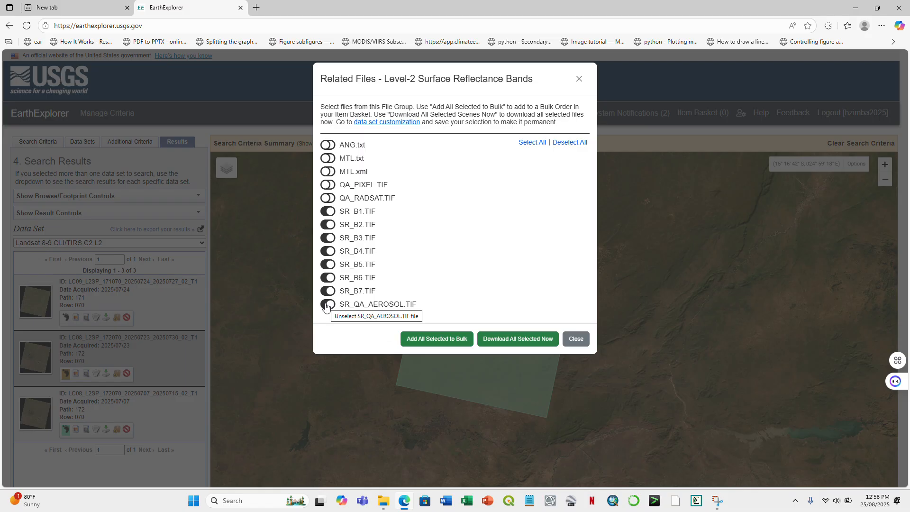
left_click(330, 307)
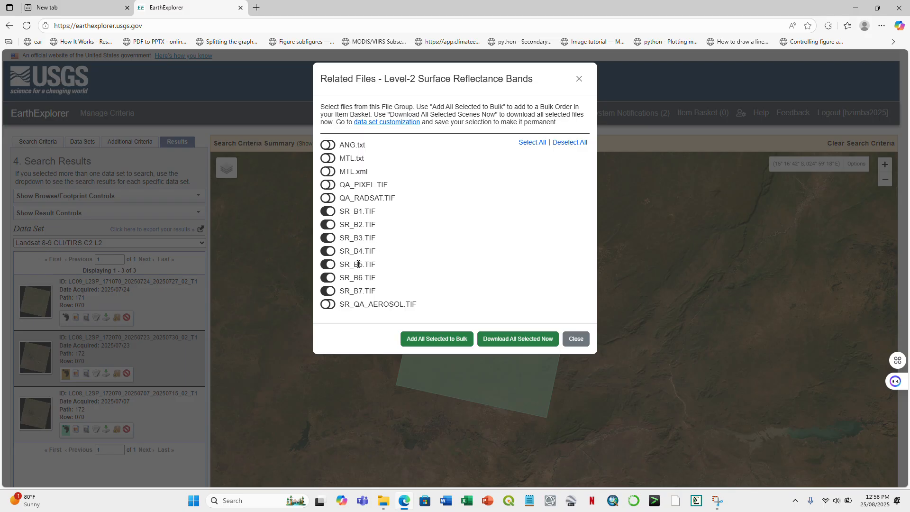
Exclude SR_B1, SR_B2, SR_B3, SR_B6 and SR_B7 as well, and download only SR_B4.TIF and SR_B5.TIF.
left_click(327, 212)
left_click(327, 225)
left_click(327, 238)
left_click(327, 278)
left_click(327, 291)
left_click(509, 344)
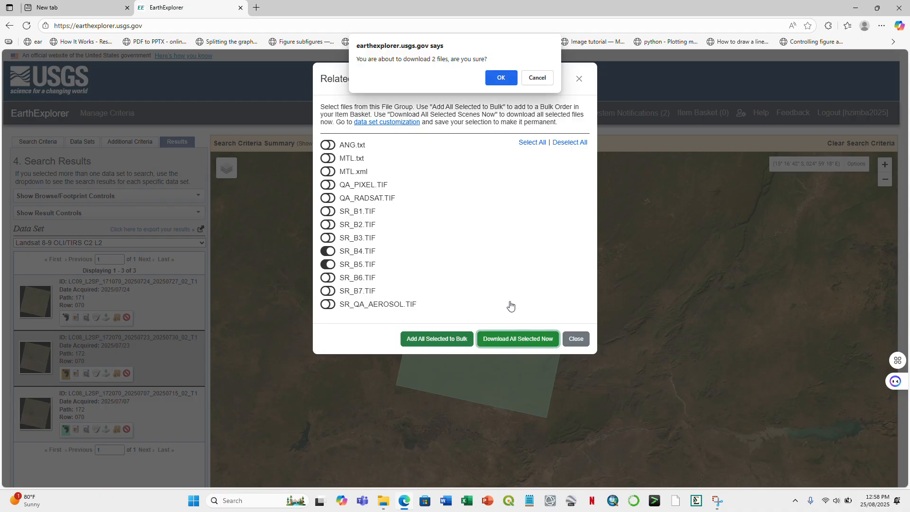
left_click(500, 80)
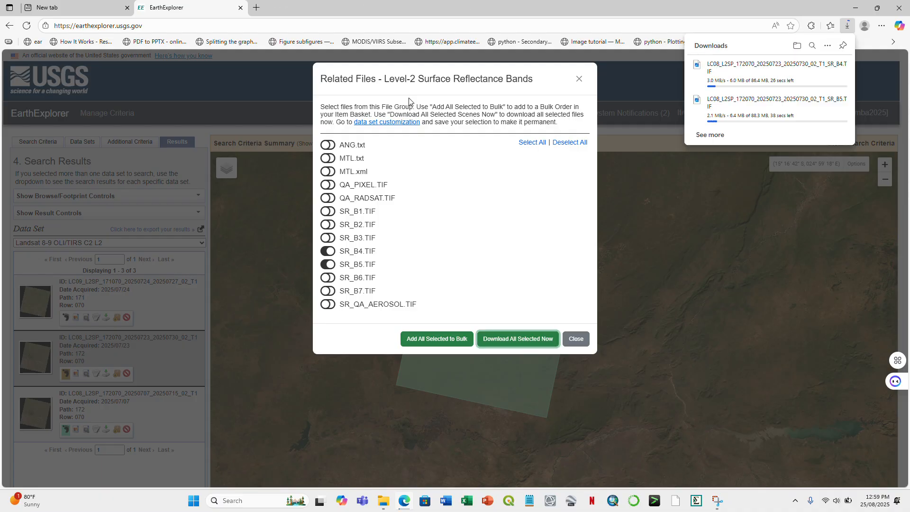
Show the downloaded band files in the Downloads folder and cut both TIF files.
mouse_move(778, 104)
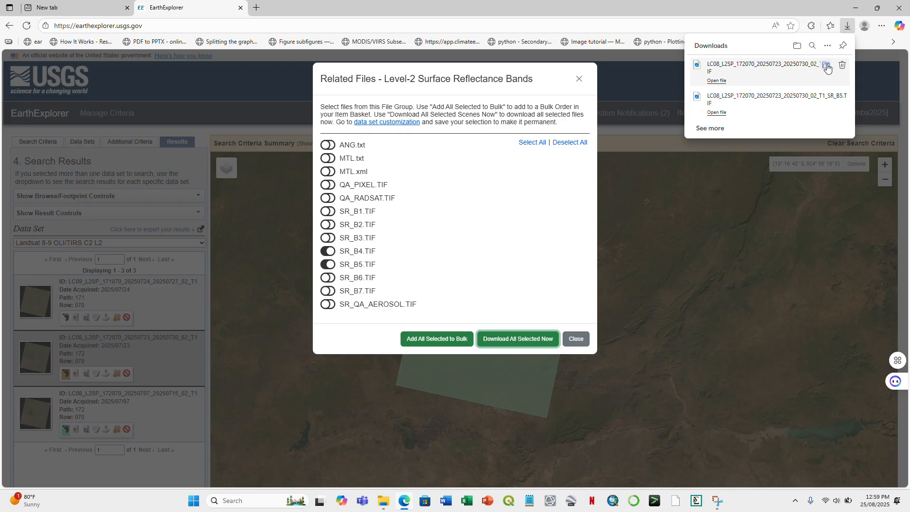
left_click(825, 66)
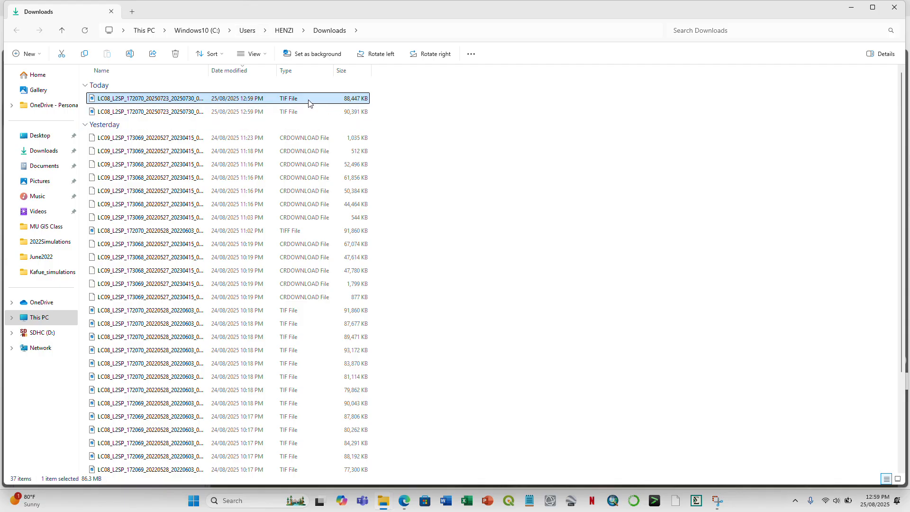
left_click(252, 111, "shift")
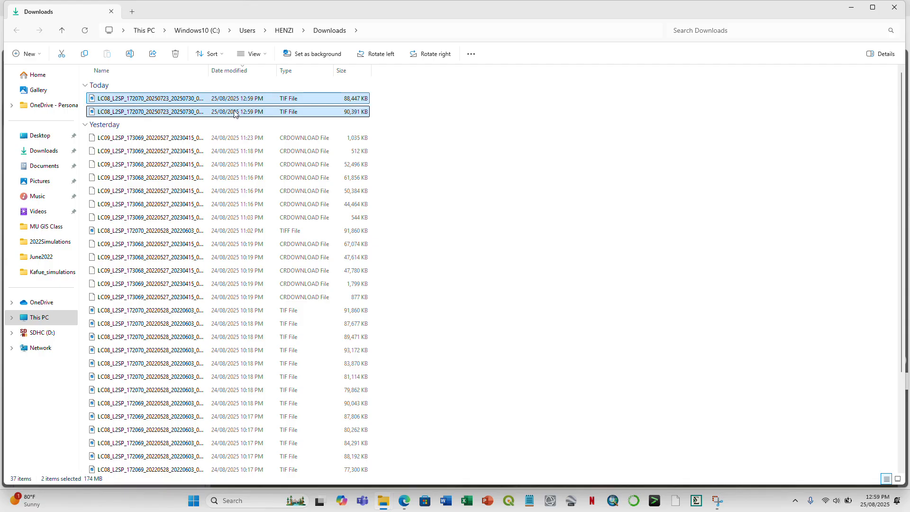
left_click(63, 55)
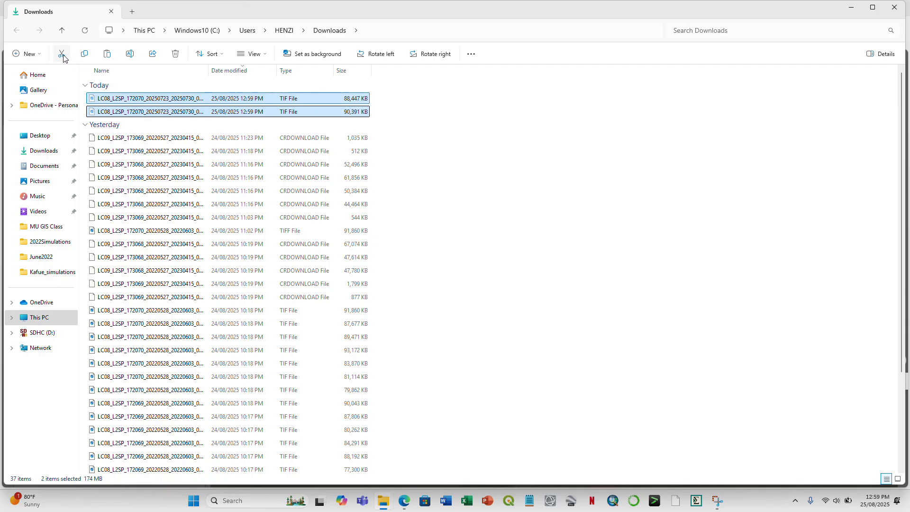
Create a folder named "satellite imagery" inside the MU GIS Class folder on the Desktop.
left_click(38, 138)
double_click(119, 155)
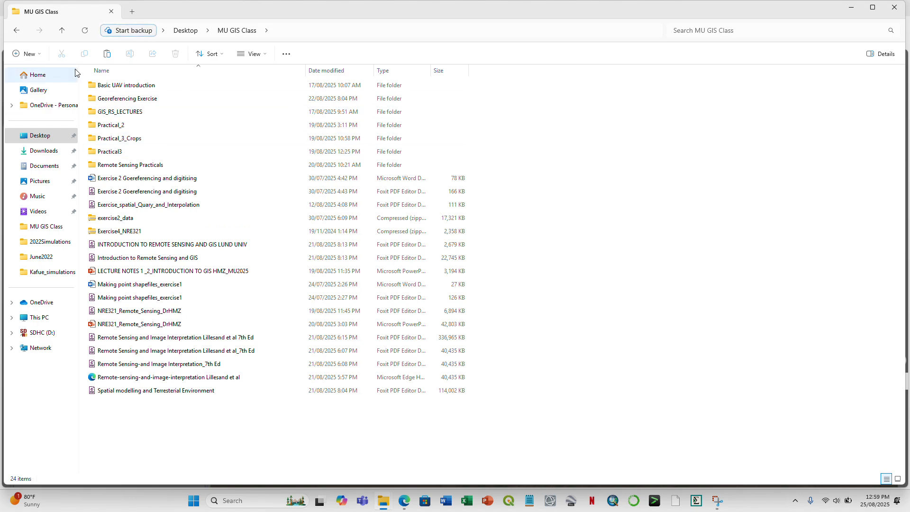
left_click(41, 58)
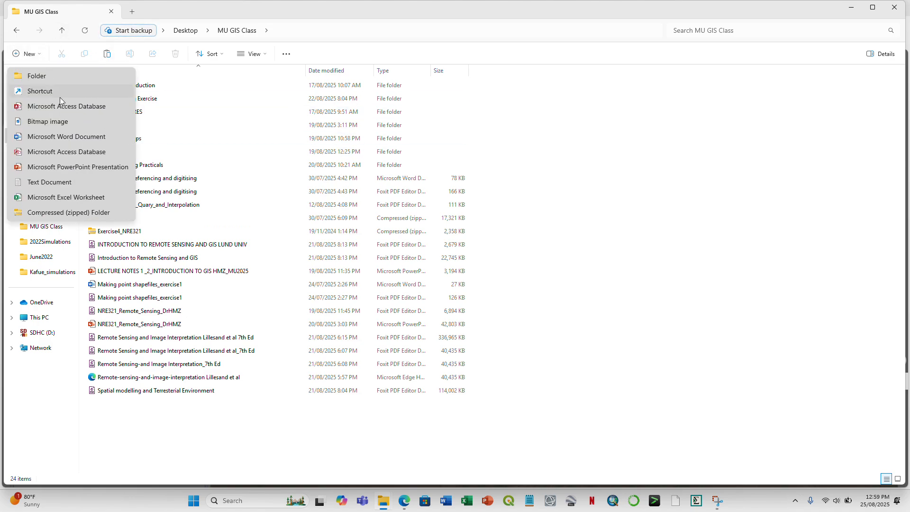
left_click(45, 76)
type("s")
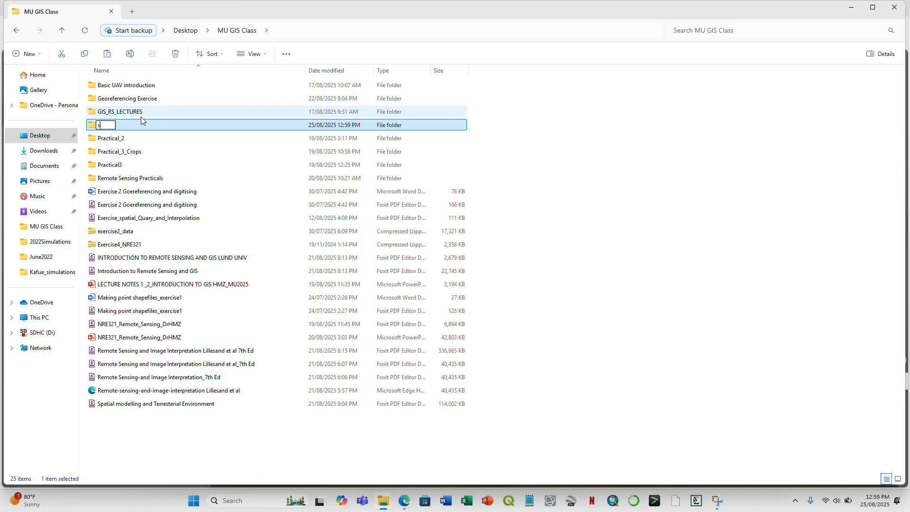
type("atellite imagery")
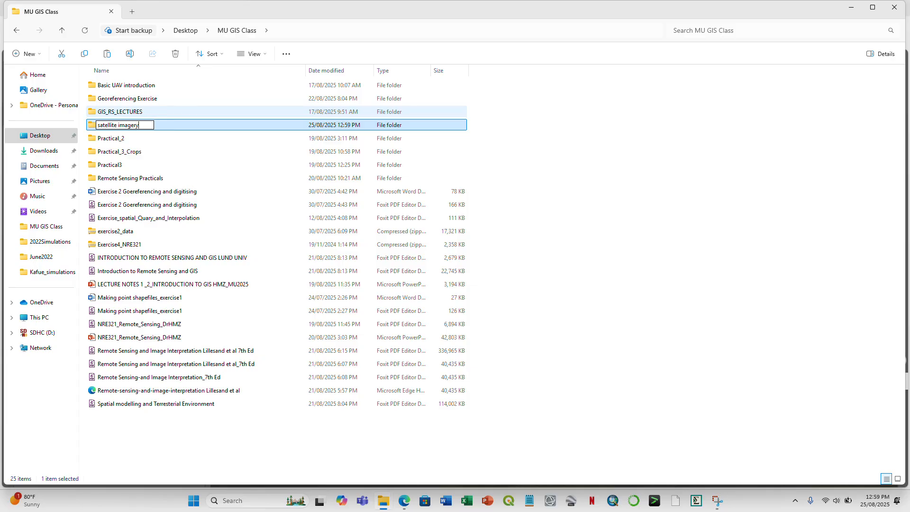
key("Return")
Create a subfolder named "Landsat" inside the satellite imagery folder.
double_click(163, 127)
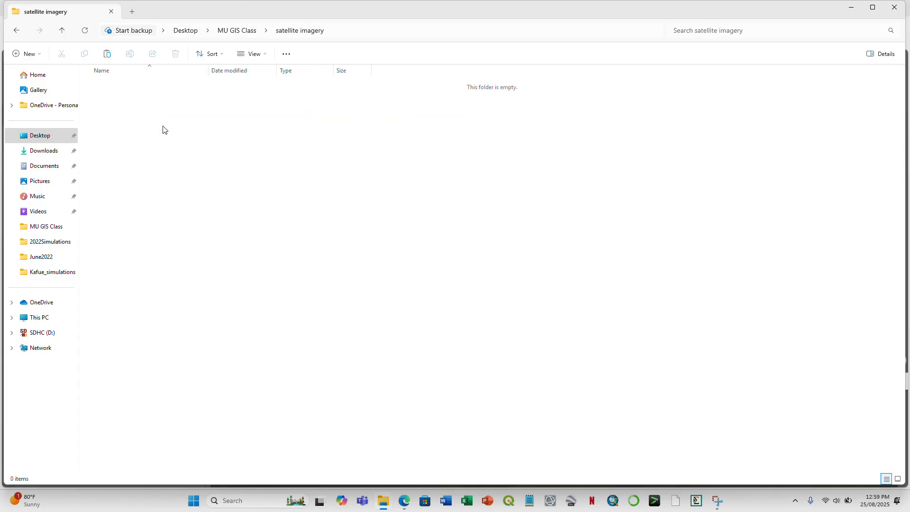
left_click(28, 54)
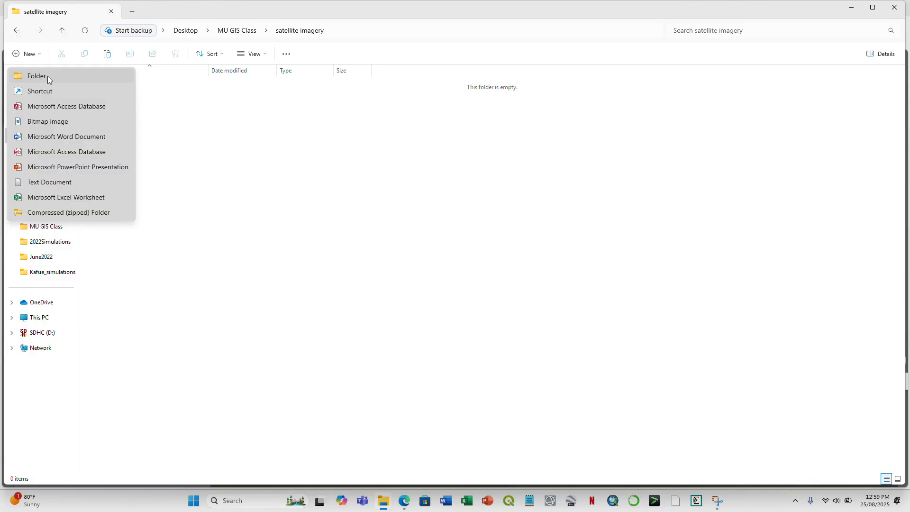
left_click(48, 76)
type("La")
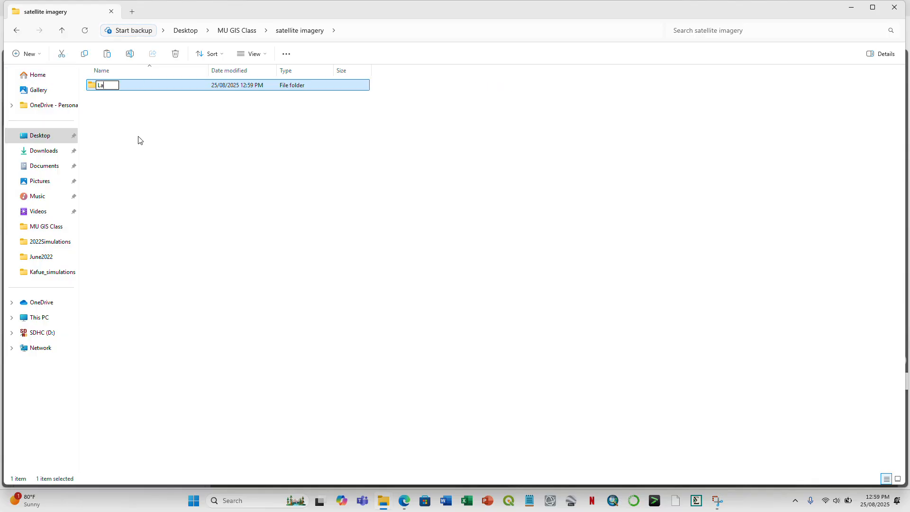
type("ndsat")
key("Return")
Move the two cut band files into the Landsat folder and collapse the transfer details.
double_click(147, 90)
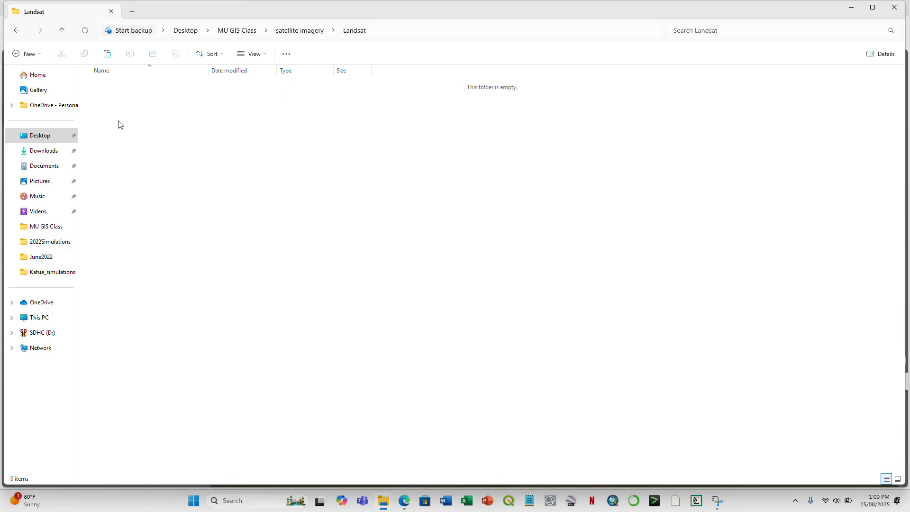
left_click(108, 58)
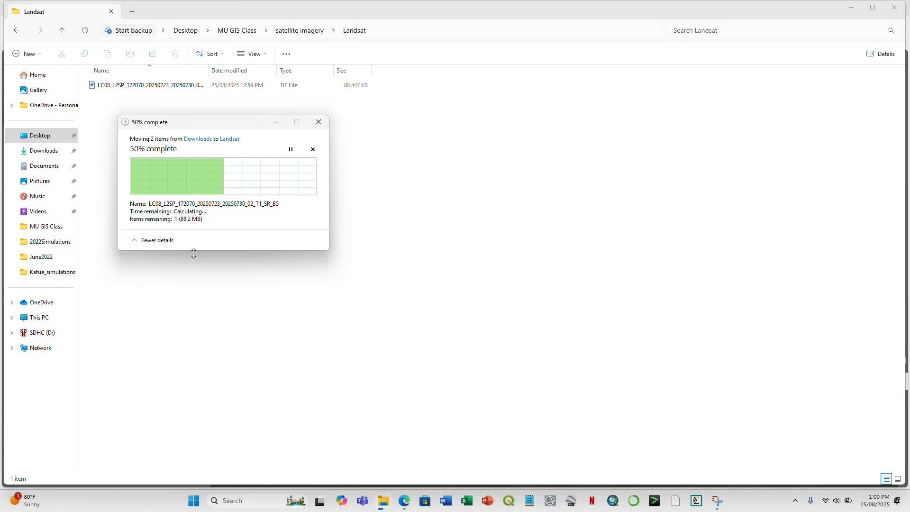
left_click(151, 240)
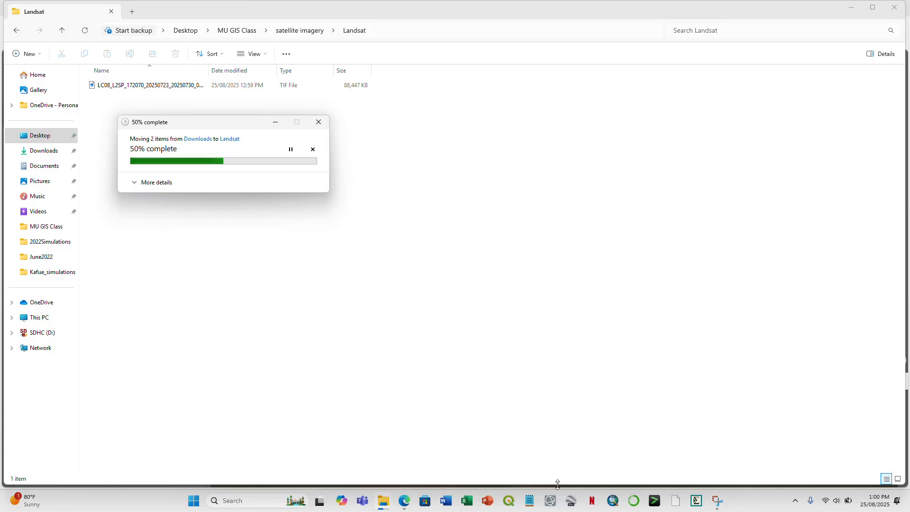
Switch back to EarthExplorer, close the surface reflectance file selection and check the progress of the file move.
left_click(405, 505)
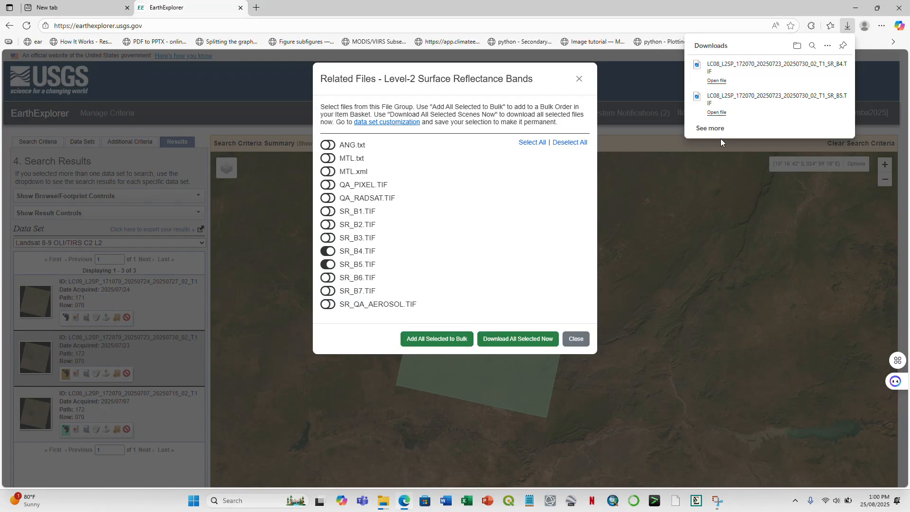
left_click(710, 129)
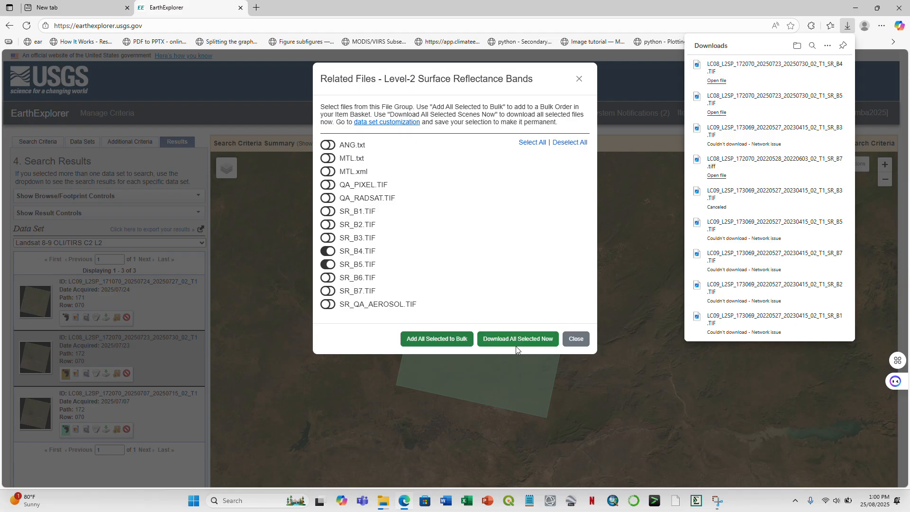
left_click(575, 338)
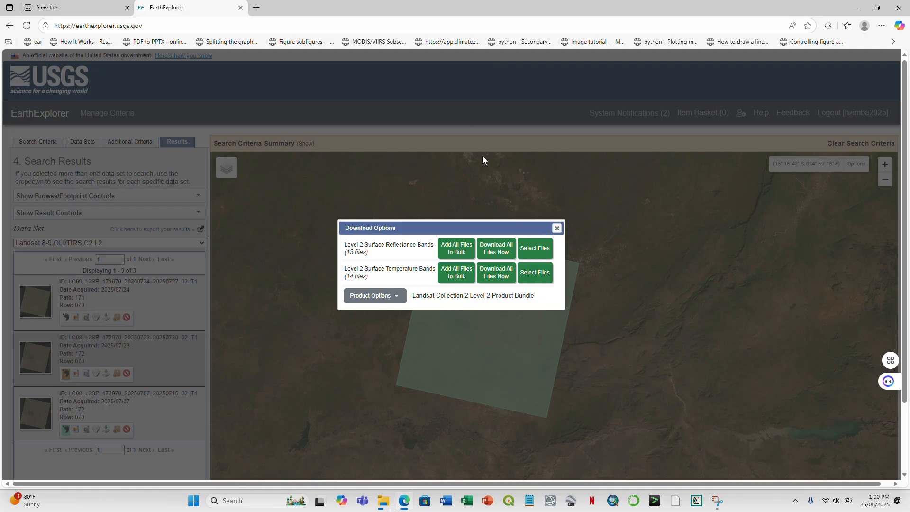
left_click(384, 506)
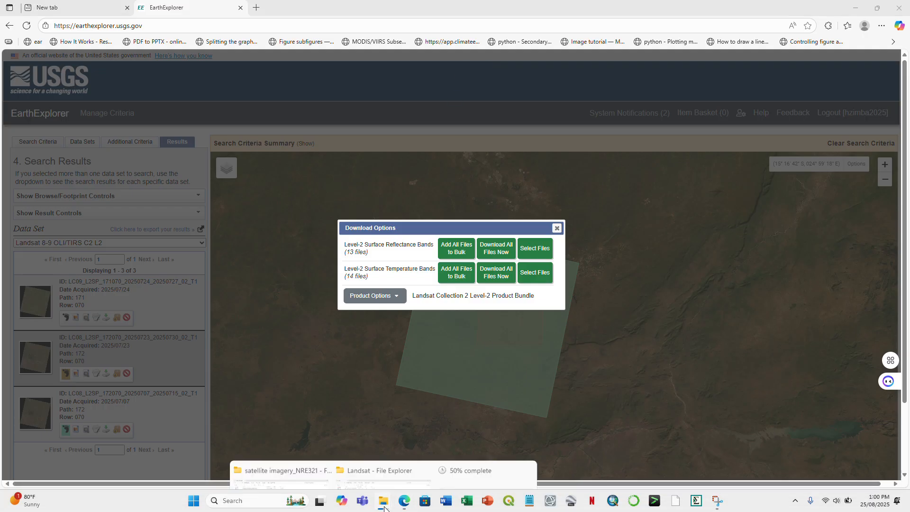
left_click(455, 462)
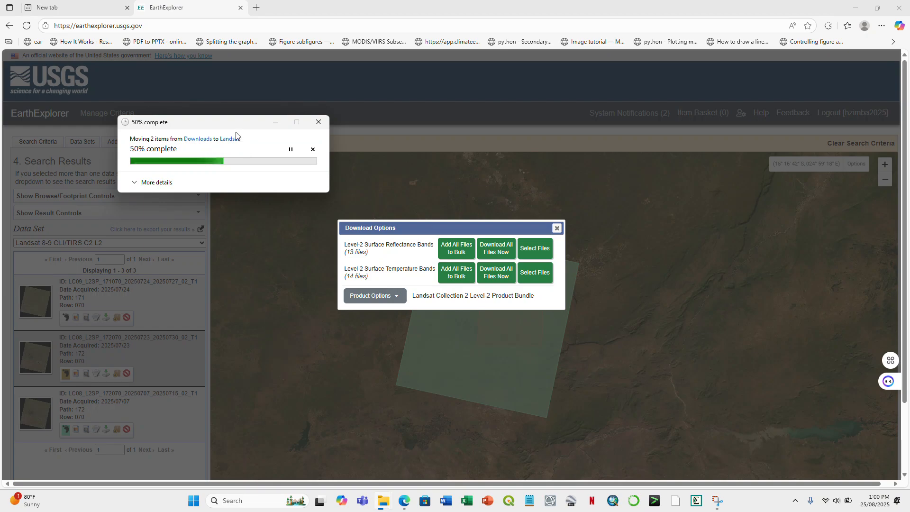
Expand the file move details, delete the band 5 file left in the Downloads folder and close that folder window.
left_click(156, 182)
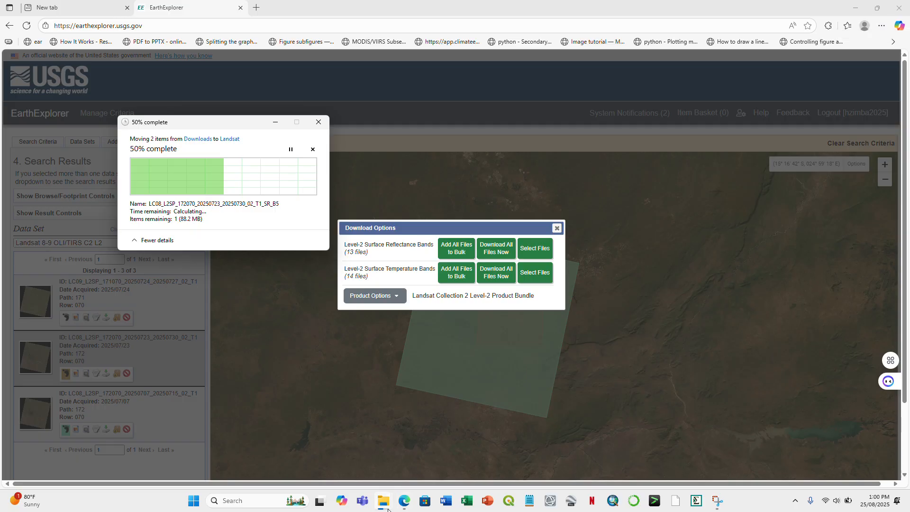
mouse_move(387, 510)
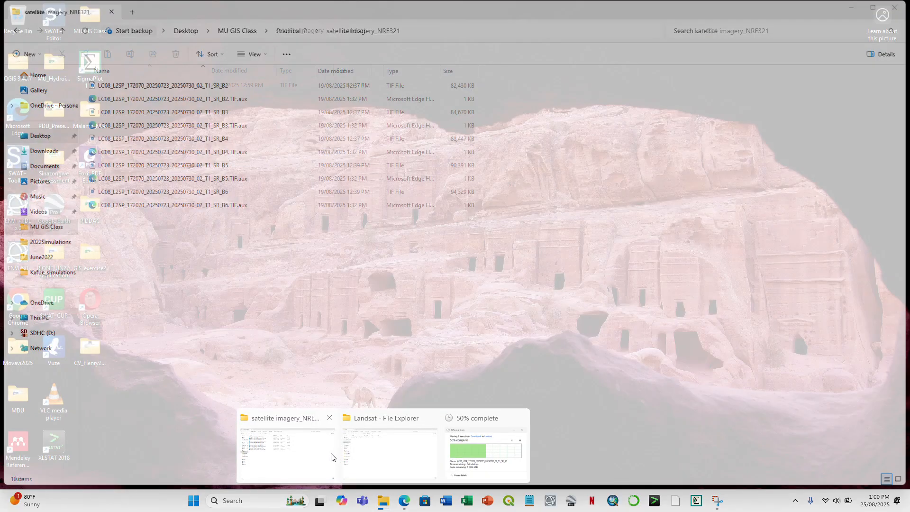
left_click(331, 453)
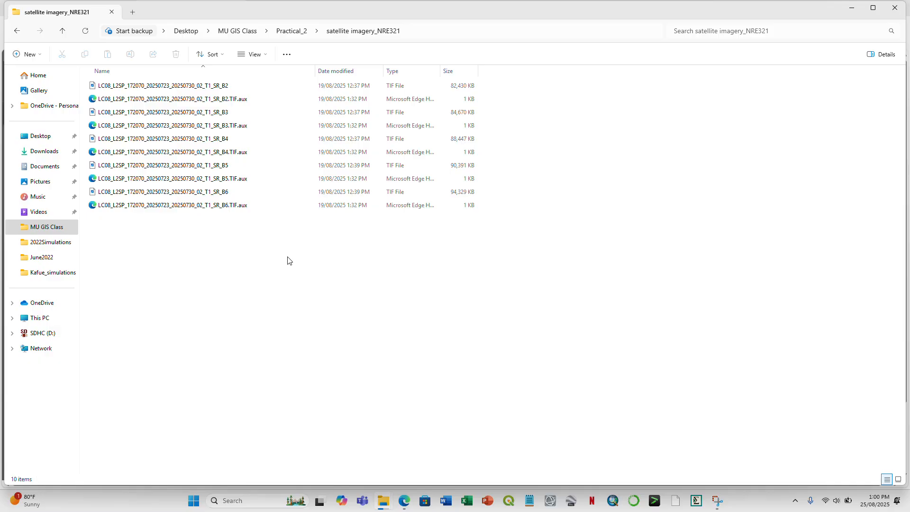
left_click(38, 150)
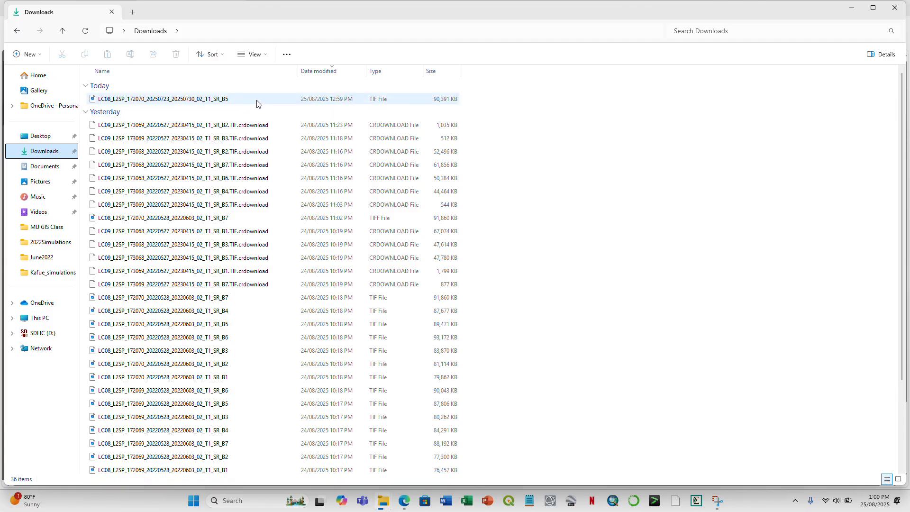
left_click(257, 99)
key("Delete")
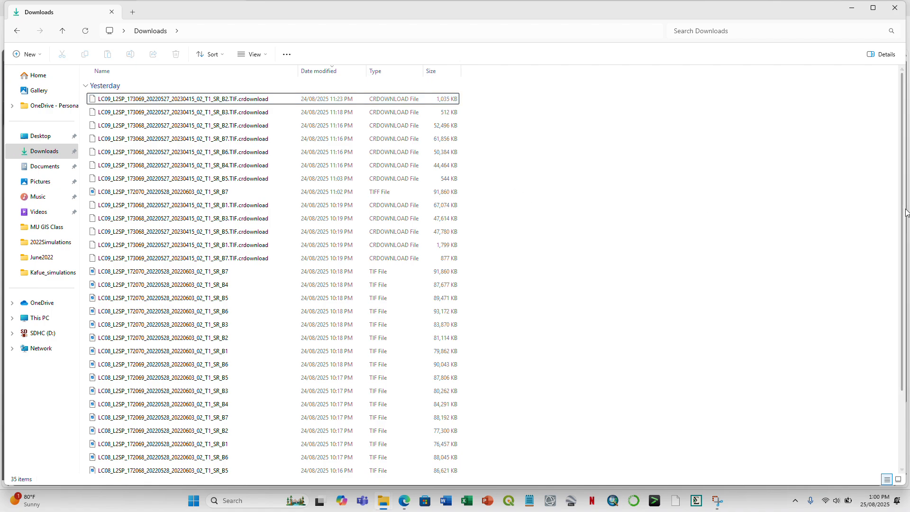
left_click(894, 8)
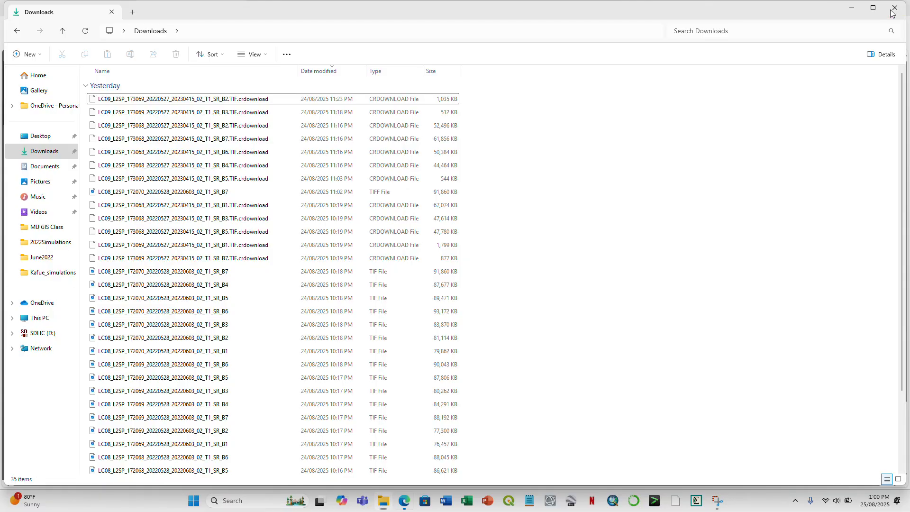
Bring up the Landsat folder, start QGIS, and widen the Name and Date modified columns to show the full file names.
left_click(383, 500)
left_click(157, 156)
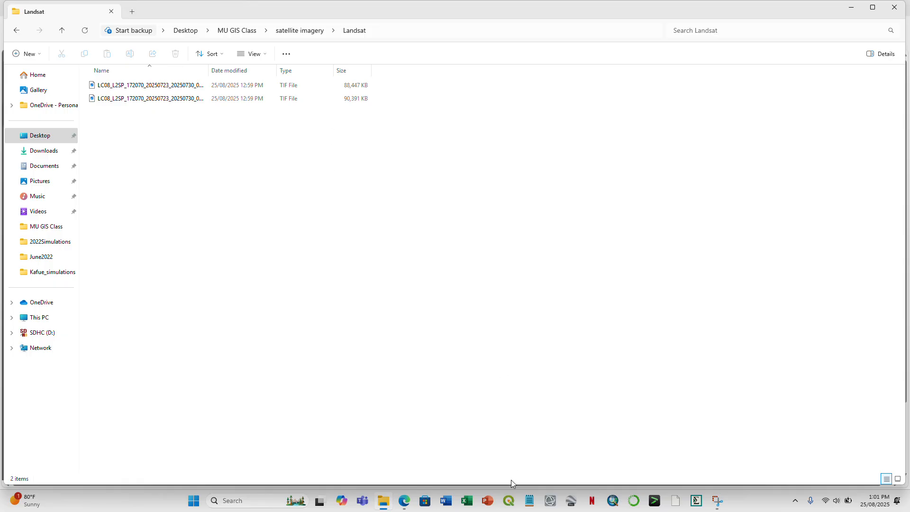
left_click(509, 503)
mouse_move(276, 70)
left_mouse_down()
mouse_move(305, 71)
mouse_move(283, 73)
left_mouse_up()
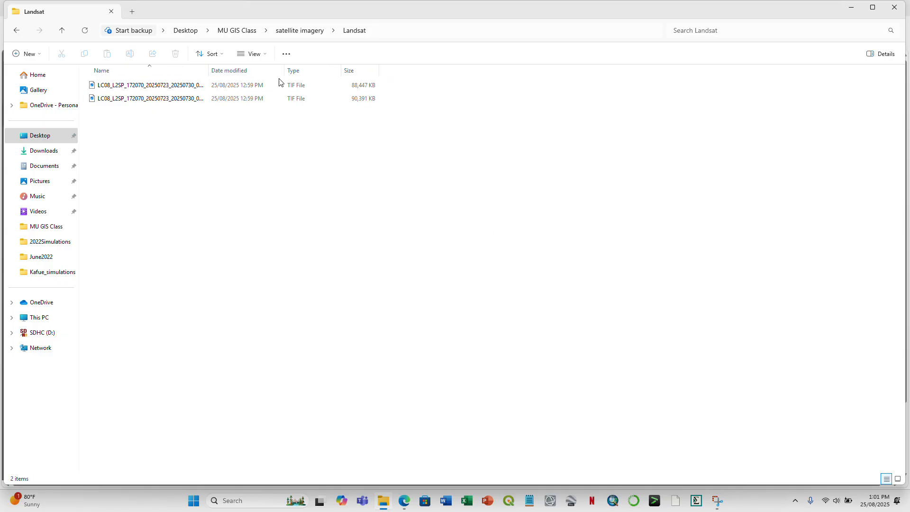
left_click_drag(210, 66, 238, 70)
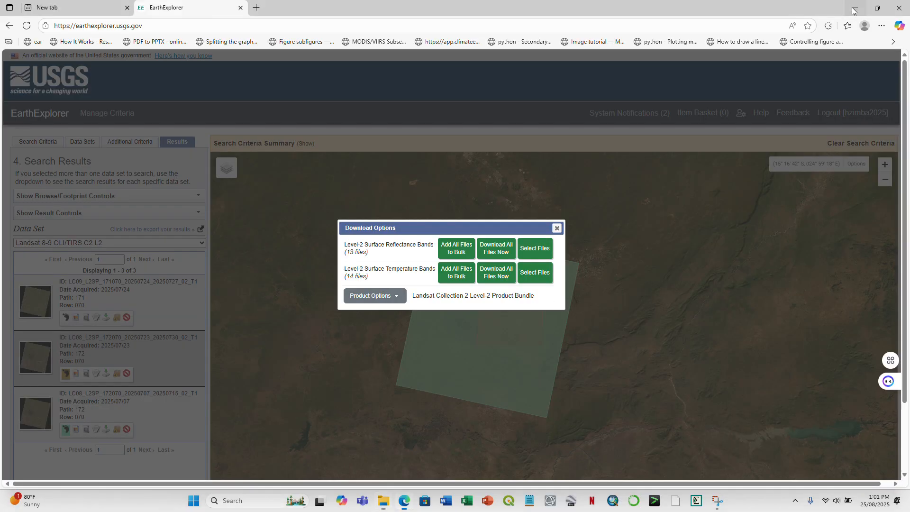
Minimise the EarthExplorer and Landsat folder windows and create a new blank QGIS project.
left_click(852, 8)
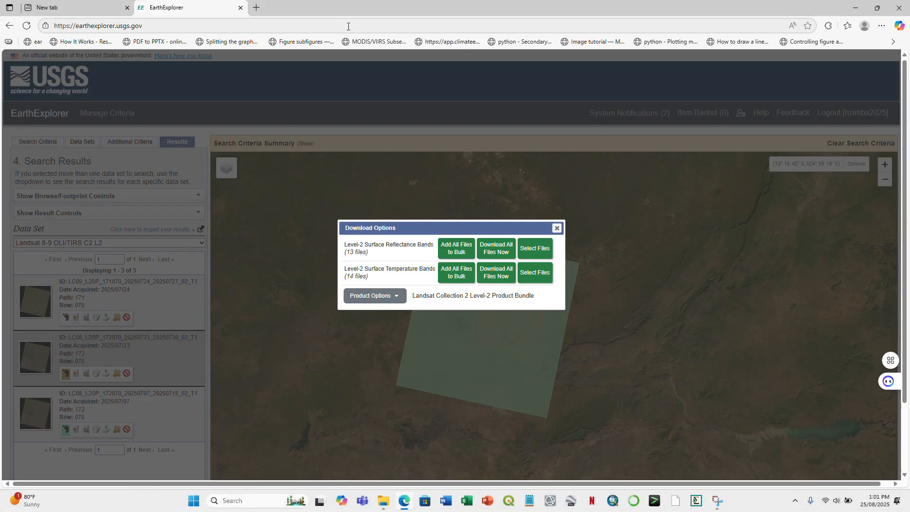
left_click(856, 8)
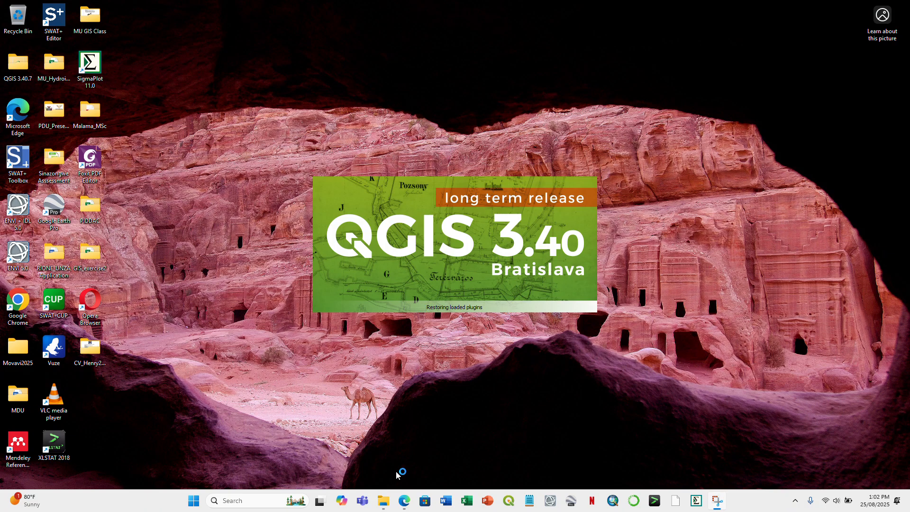
left_click(384, 501)
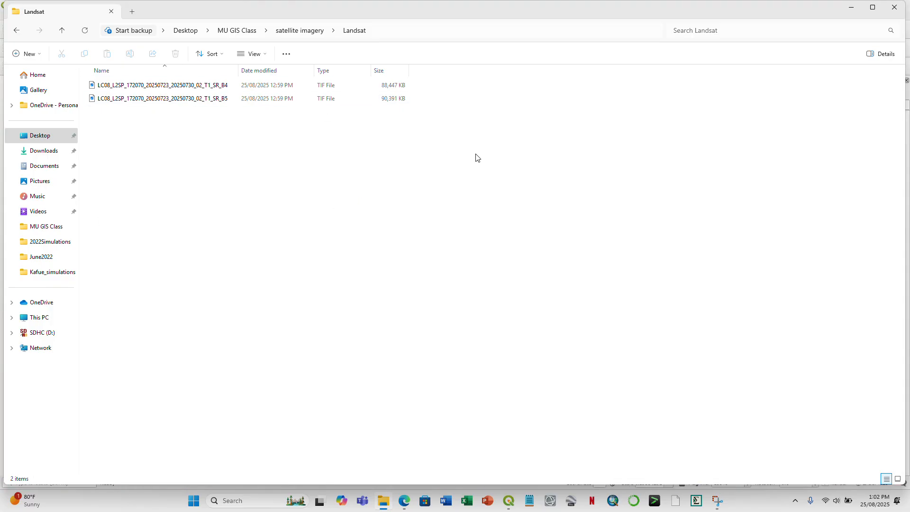
left_click(853, 8)
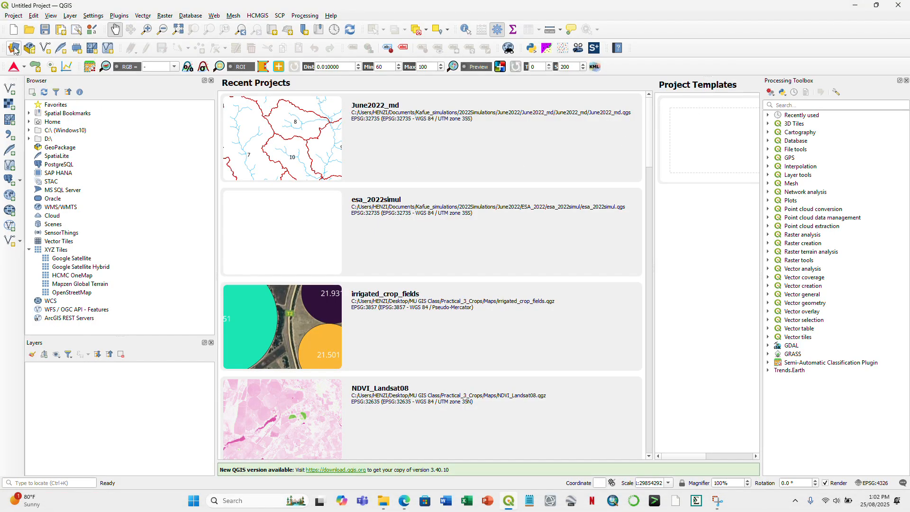
left_click(13, 30)
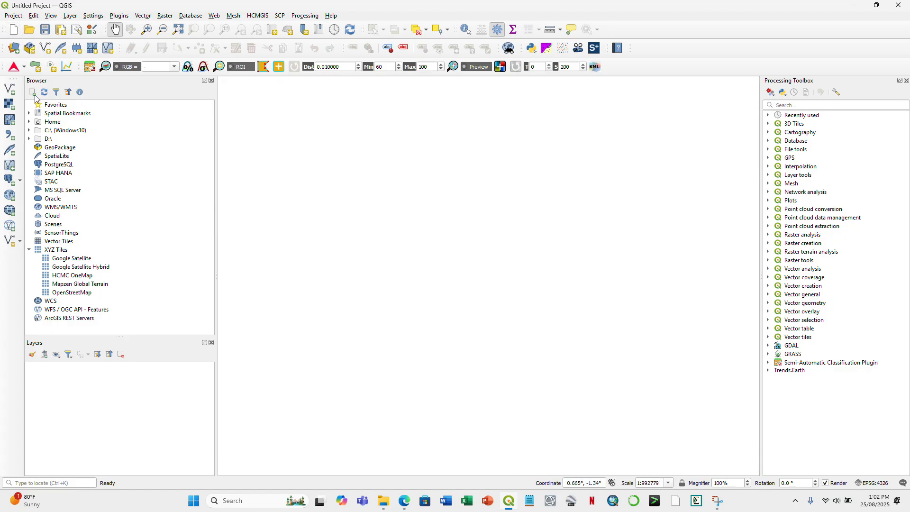
Start adding a raster dataset and browse to the Landsat folder under Desktop, MU GIS Class, satellite imagery.
left_click(19, 52)
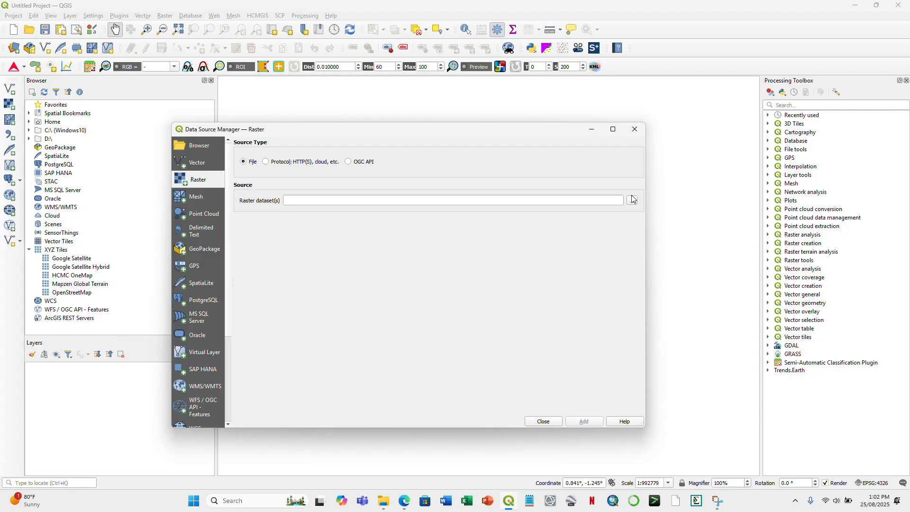
left_click(633, 201)
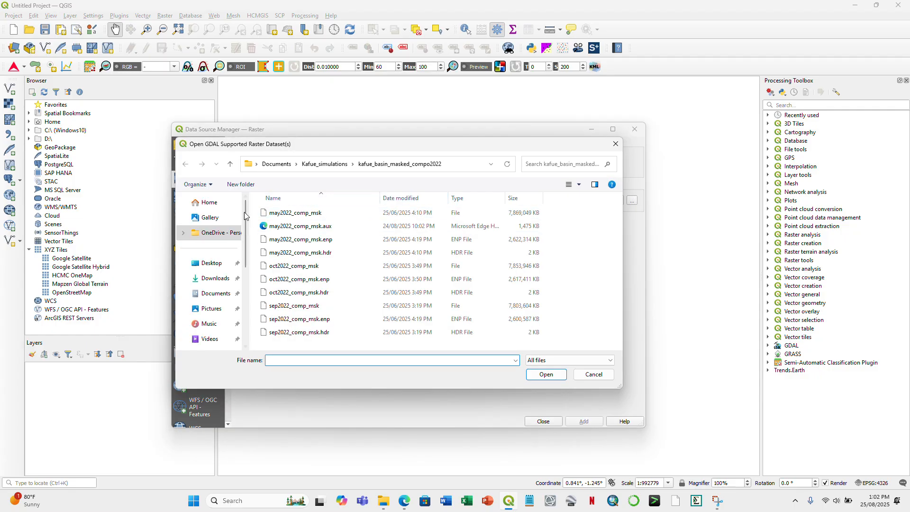
left_click(214, 262)
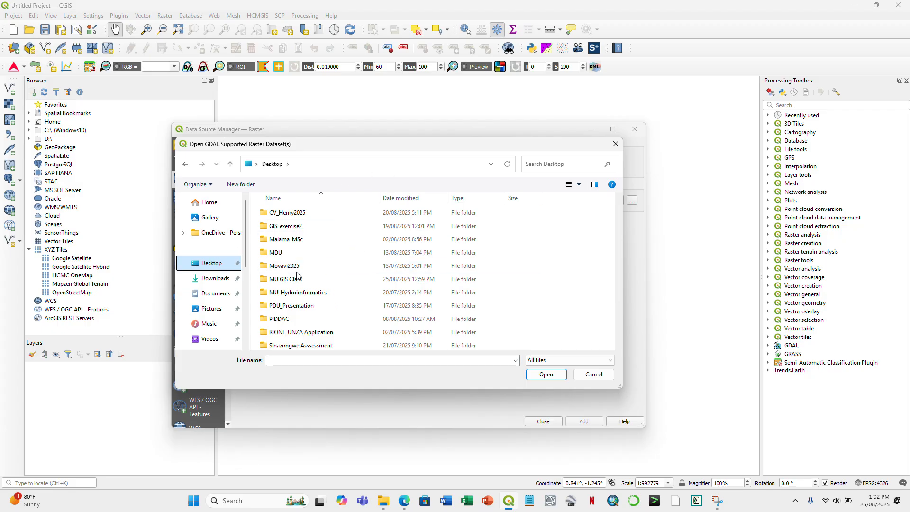
left_click(288, 280)
double_click(288, 280)
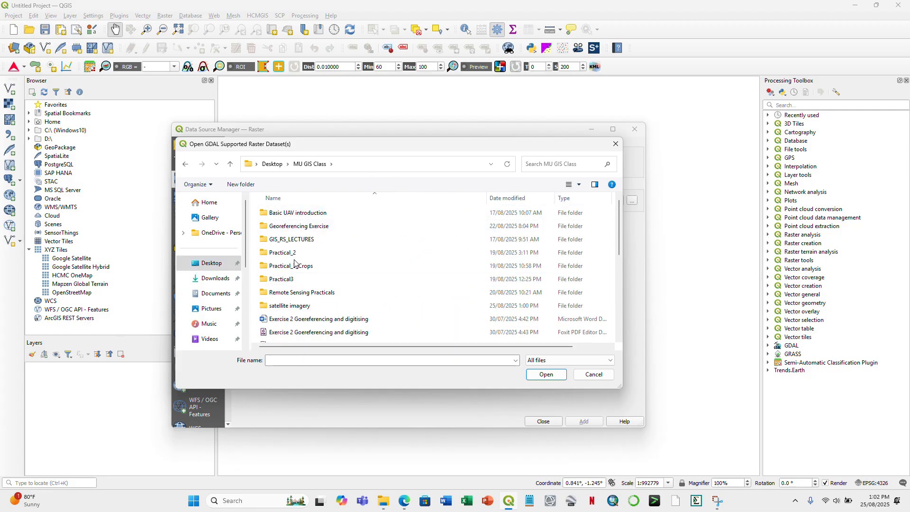
double_click(296, 306)
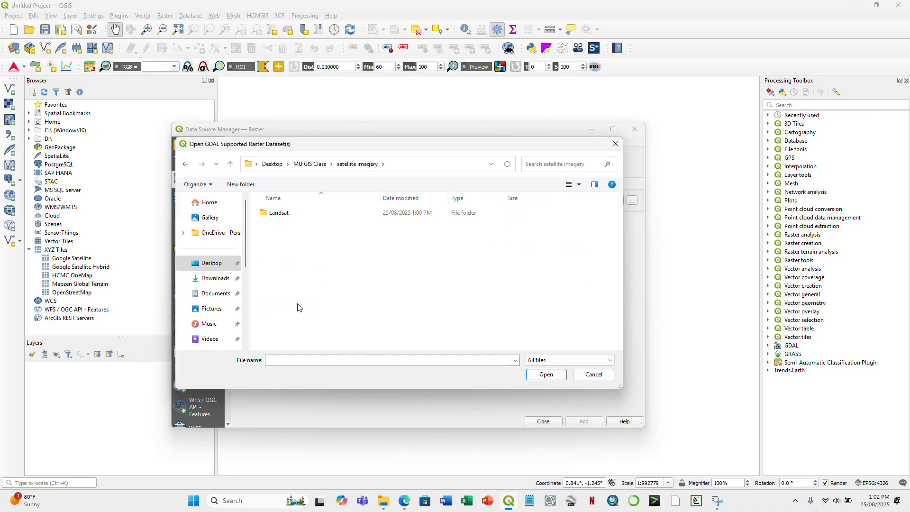
double_click(273, 214)
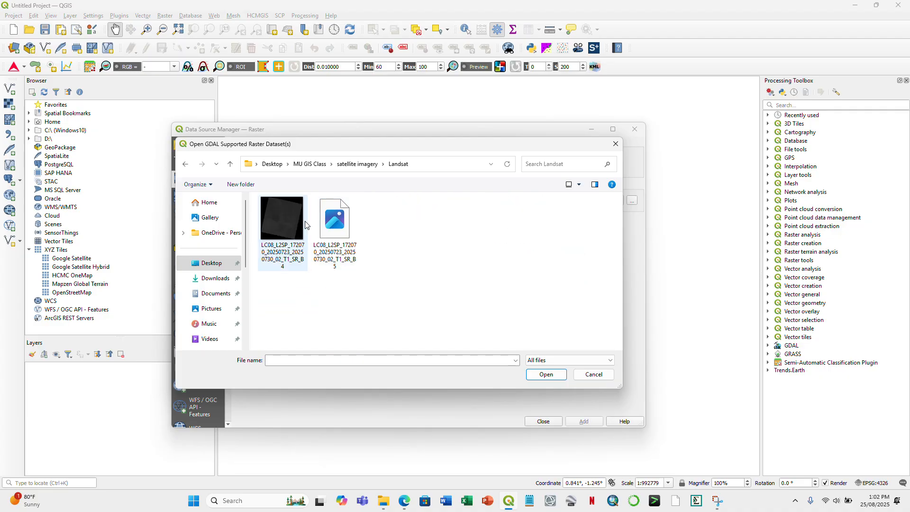
Add the SR_B4 and SR_B5 images to the project as raster layers and close the Data Source Manager.
left_click(299, 229)
left_click(334, 221, "ctrl")
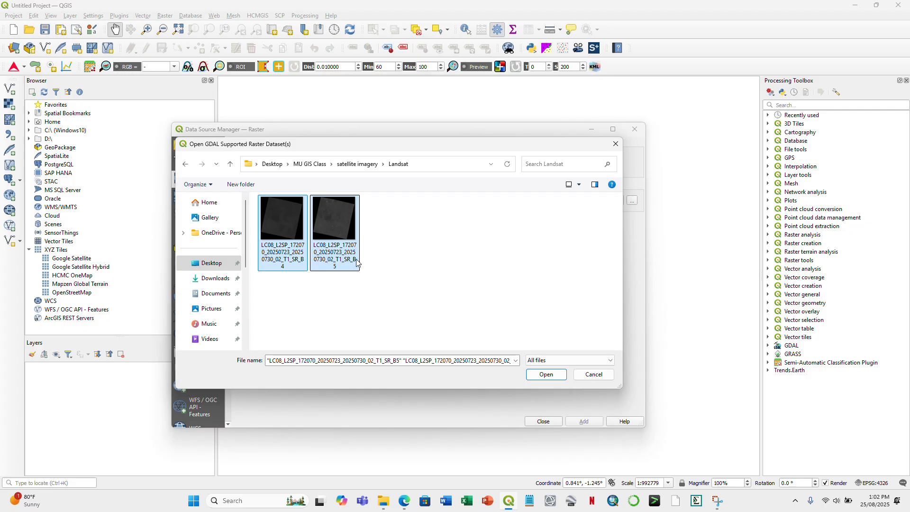
left_click(556, 375)
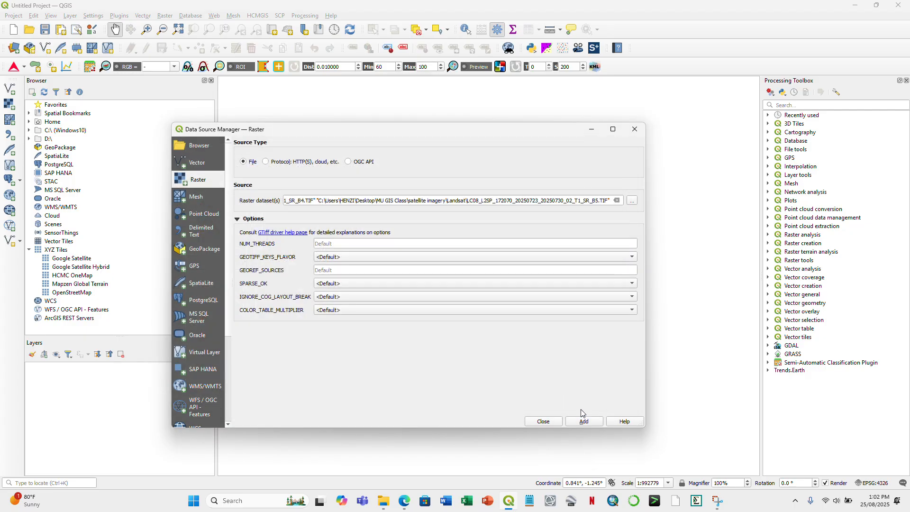
left_click(583, 421)
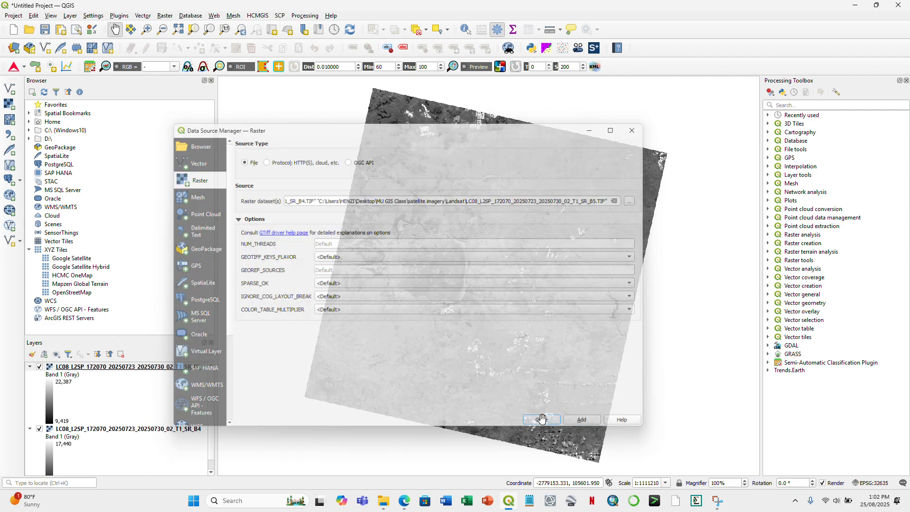
left_click(545, 421)
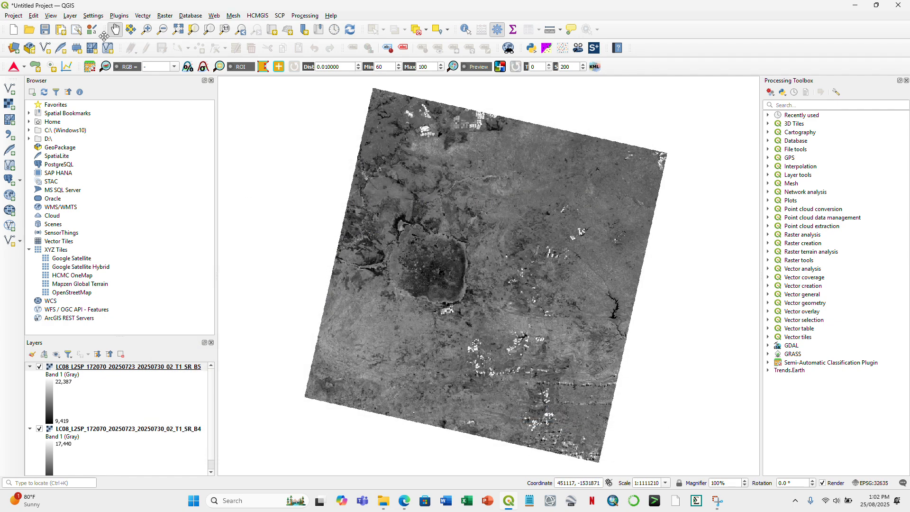
Add the Google Satellite Hybrid basemap from HCMGIS over the area southeast of the image centre.
left_click(147, 29)
left_click_drag(471, 213, 598, 382)
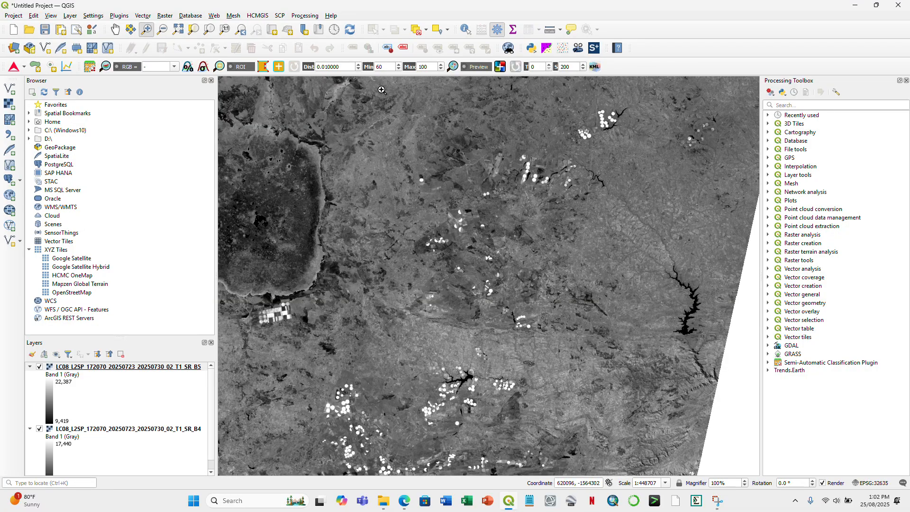
left_click(257, 15)
mouse_move(273, 27)
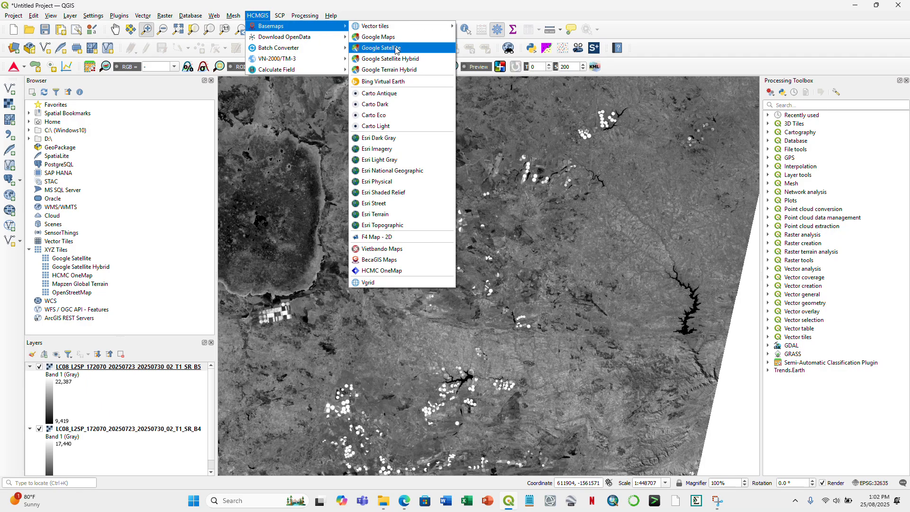
left_click(398, 59)
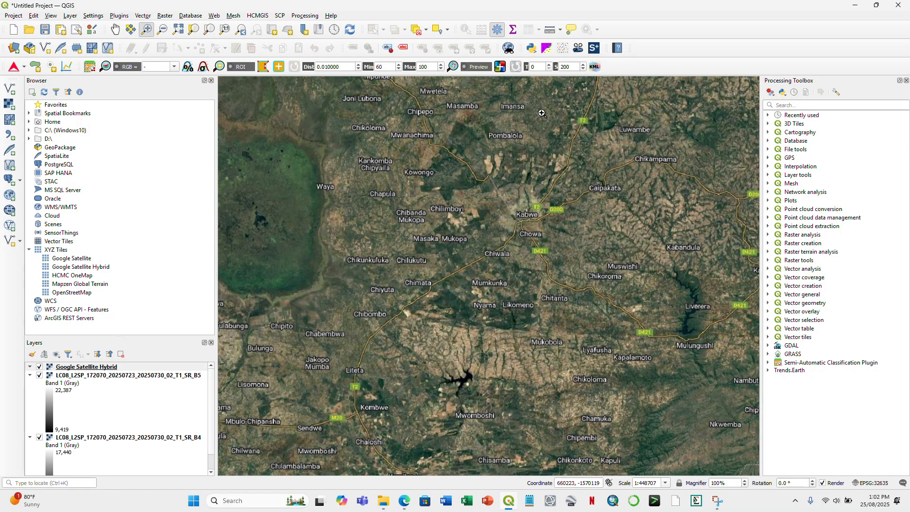
Compare the area northeast of Kabwe on the basemap with band 5 by hiding the Google Satellite Hybrid layer.
left_click_drag(525, 116, 638, 218)
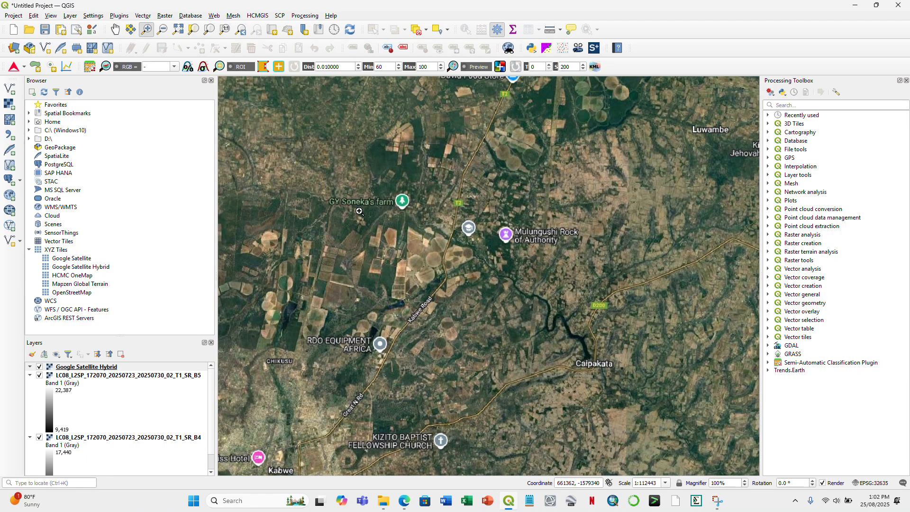
left_click(39, 369)
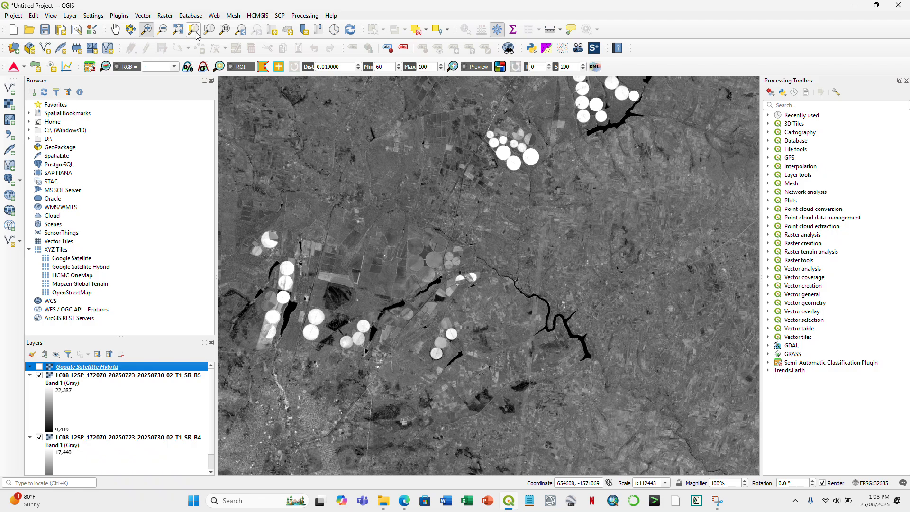
left_click(162, 29)
left_click_drag(273, 161, 547, 341)
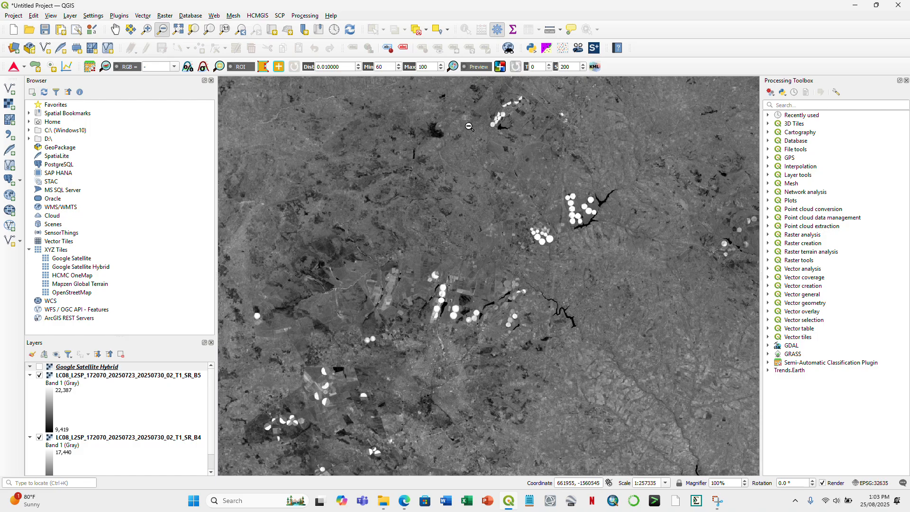
Switch to the Landsat folder and check the sizes of the band 4 and band 5 files.
left_click(382, 503)
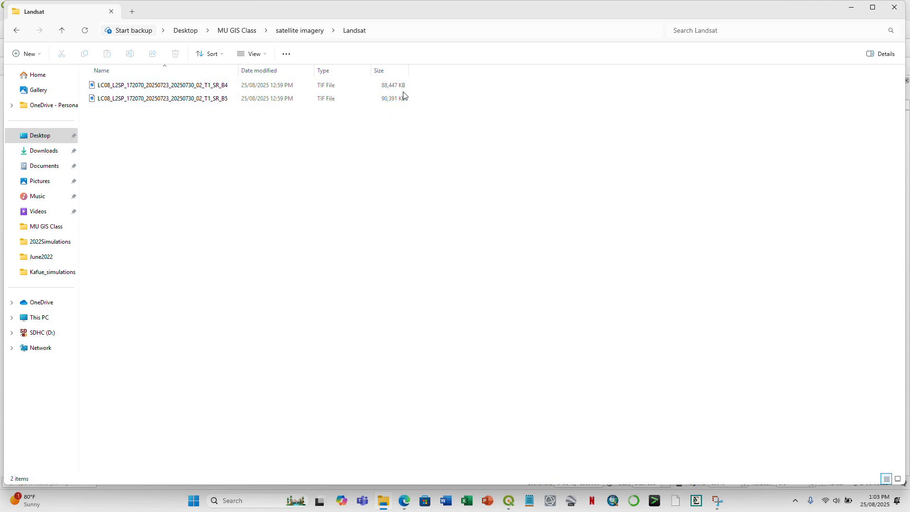
left_click(390, 90)
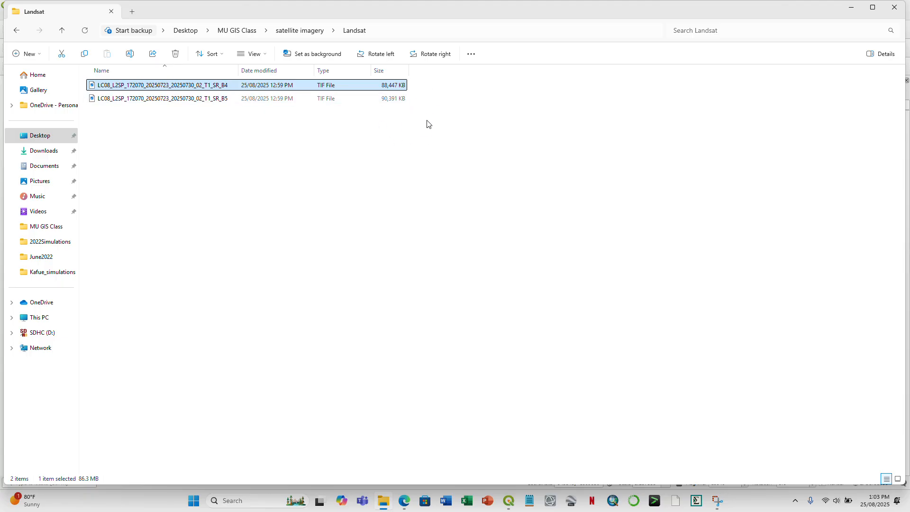
left_click(433, 103)
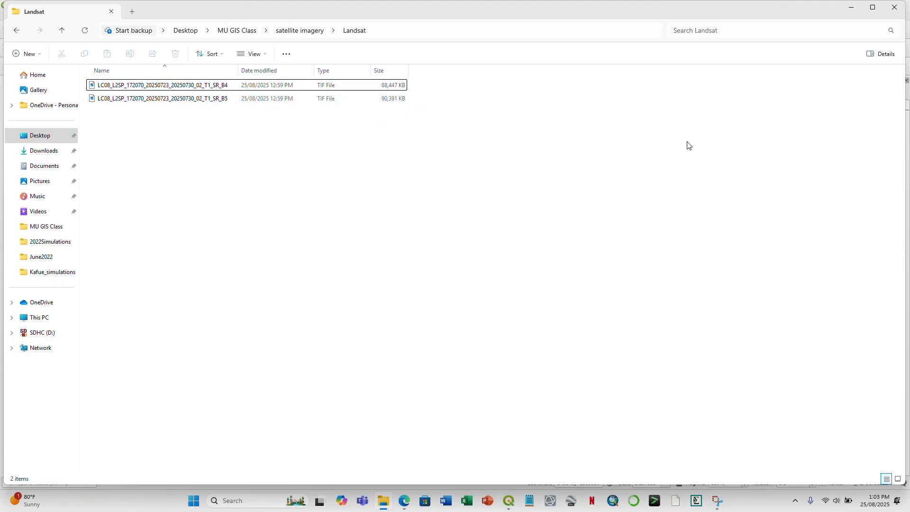